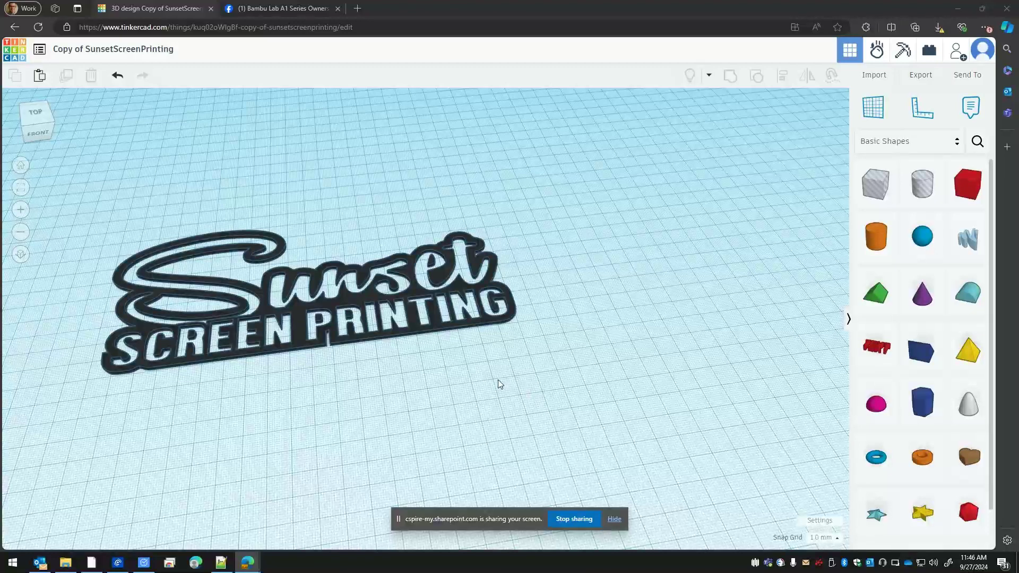
Examine the black Sunset Screen Printing logo and its thickness from several angles
{"action": "right_click_drag", "start_coordinate": [488, 383], "coordinate": [489, 395]}
{"action": "left_click", "coordinate": [414, 291]}
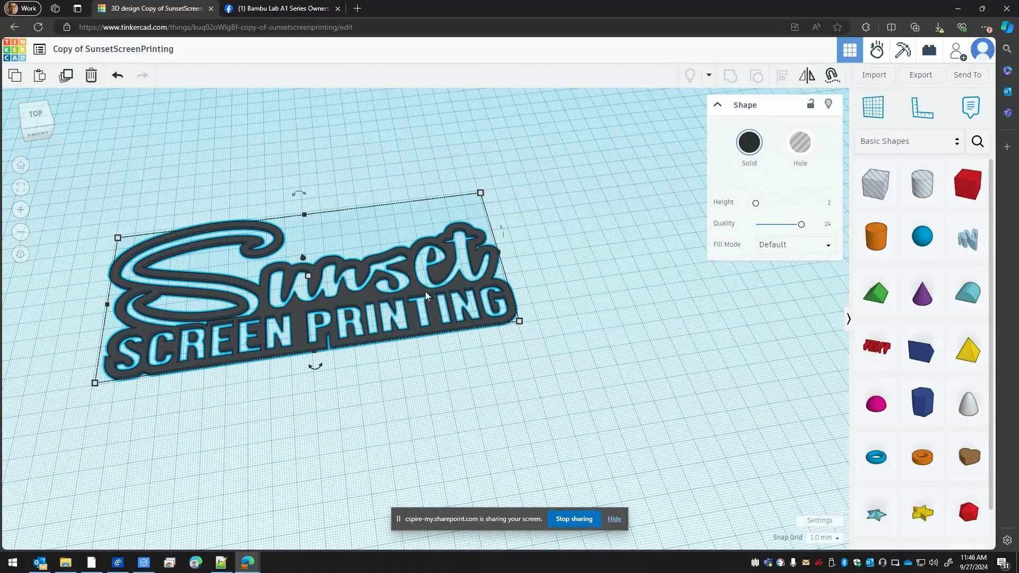
{"action": "right_click_drag", "start_coordinate": [530, 381], "coordinate": [534, 369]}
{"action": "right_click_drag", "start_coordinate": [394, 380], "coordinate": [394, 393]}
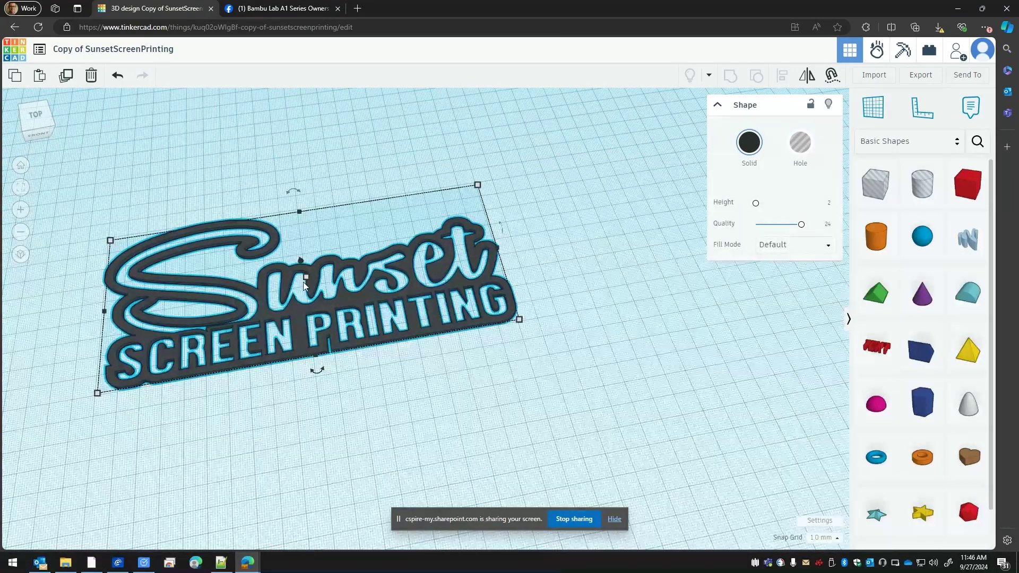
{"action": "mouse_move", "coordinate": [306, 276]}
{"action": "mouse_move", "coordinate": [385, 374]}
{"action": "right_mouse_down"}
{"action": "mouse_move", "coordinate": [392, 364]}
{"action": "mouse_move", "coordinate": [392, 373]}
{"action": "right_mouse_up"}
{"action": "left_click", "coordinate": [322, 285]}
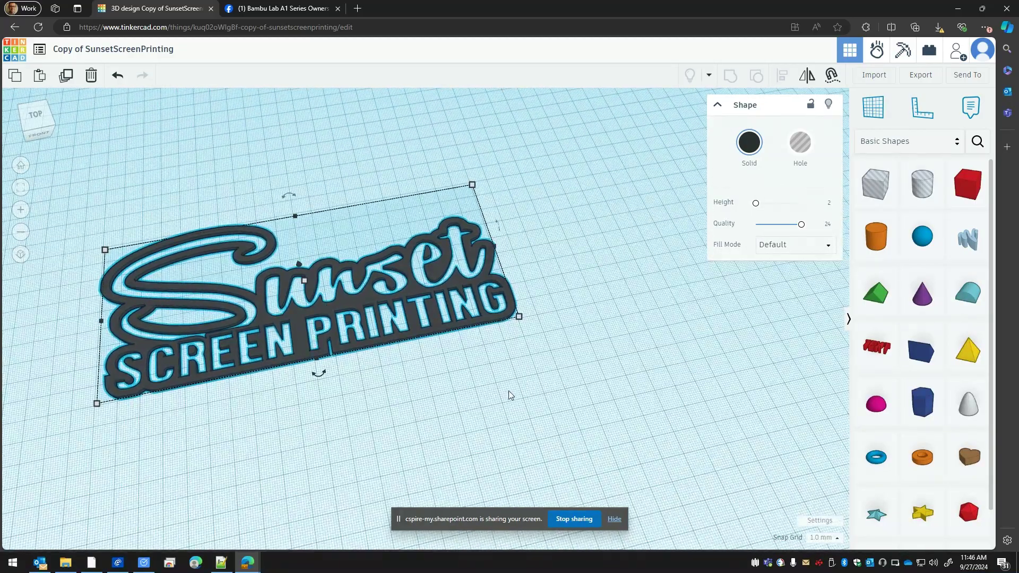
{"action": "right_click_drag", "start_coordinate": [508, 391], "coordinate": [412, 289]}
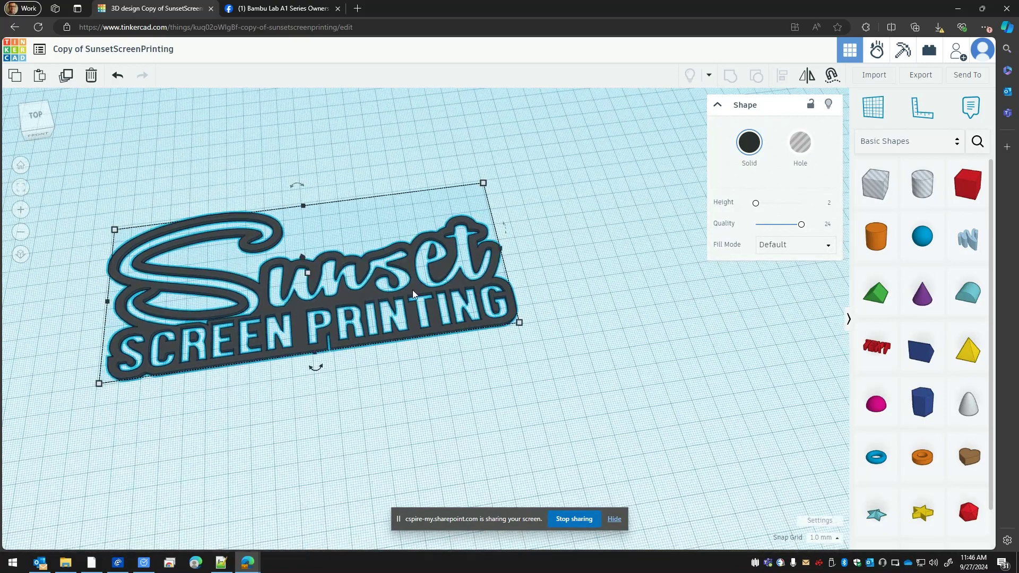
Shift the black logo 7 mm sideways on the workplane
{"action": "left_click", "coordinate": [434, 335]}
{"action": "left_click", "coordinate": [417, 284]}
{"action": "mouse_move", "coordinate": [416, 282]}
{"action": "left_mouse_down"}
{"action": "mouse_move", "coordinate": [447, 301]}
{"action": "mouse_move", "coordinate": [431, 283]}
{"action": "left_mouse_up"}
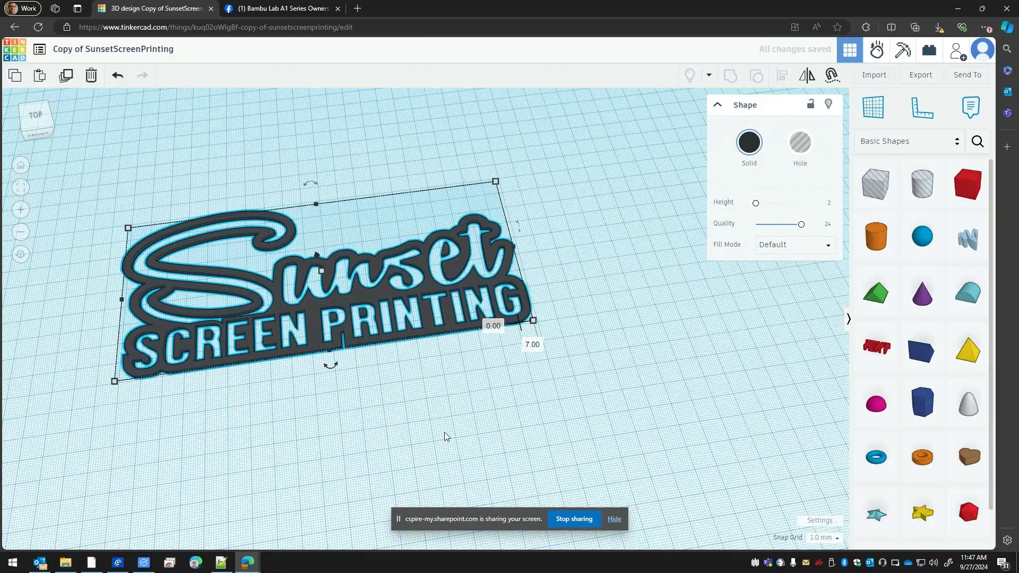
Duplicate the black logo in place and try offsetting the copy by 6 mm sideways and 4 mm in depth
{"action": "key", "text": "ctrl+d"}
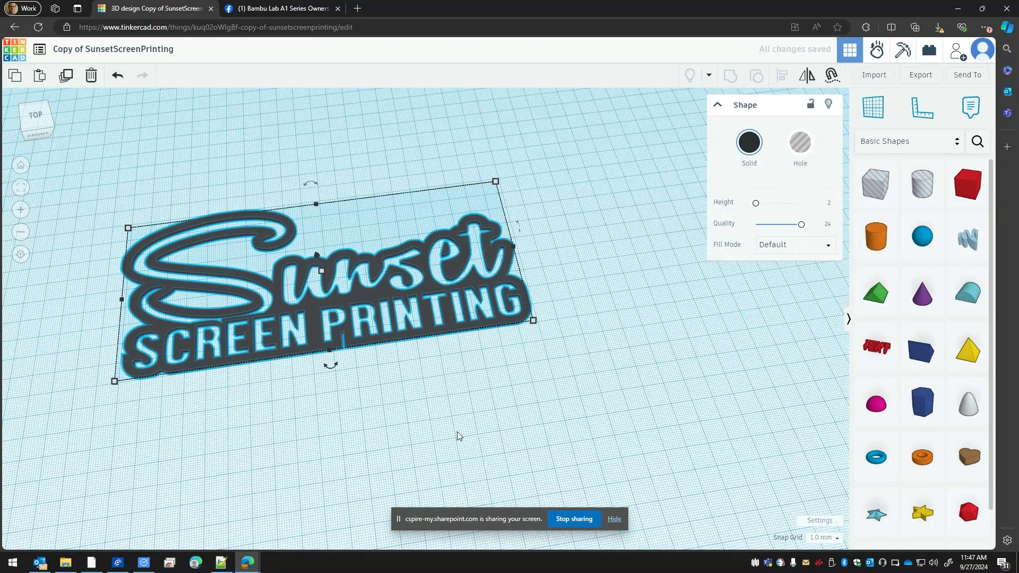
{"action": "mouse_move", "coordinate": [427, 289]}
{"action": "left_mouse_down", "text": "alt"}
{"action": "mouse_move", "coordinate": [620, 389]}
{"action": "mouse_move", "coordinate": [509, 368]}
{"action": "mouse_move", "coordinate": [414, 279]}
{"action": "left_mouse_up", "text": "alt"}
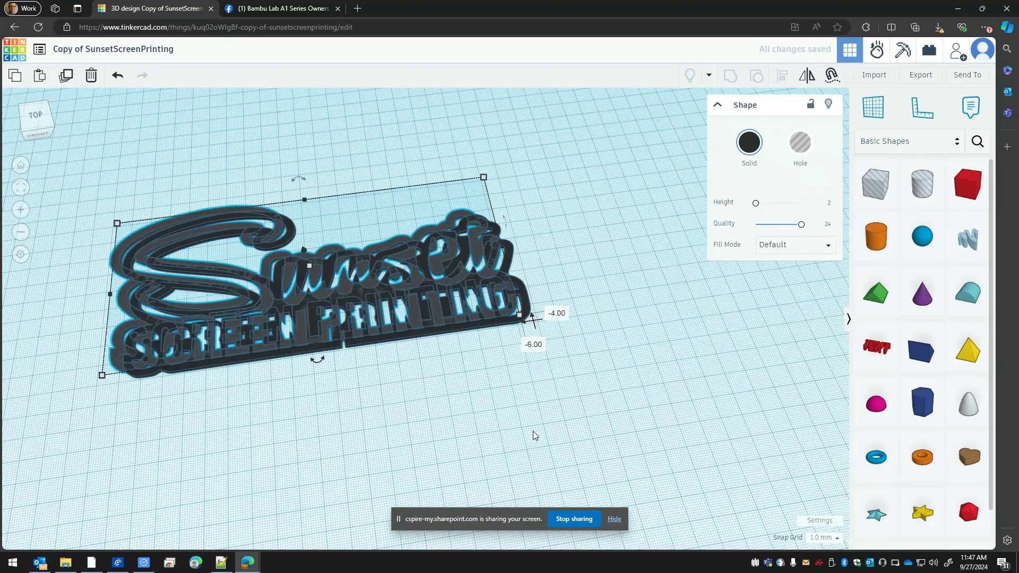
{"action": "left_click", "coordinate": [533, 431]}
{"action": "left_click", "coordinate": [433, 298]}
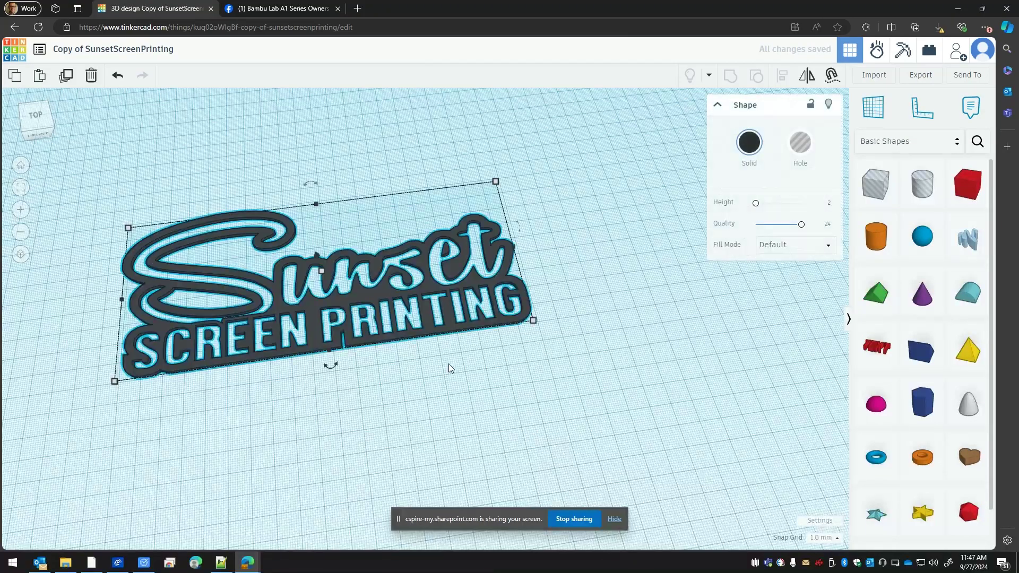
{"action": "left_click", "coordinate": [449, 364]}
Export only the selected black logo as an SVG file
{"action": "left_click", "coordinate": [433, 294]}
{"action": "left_click", "coordinate": [921, 75]}
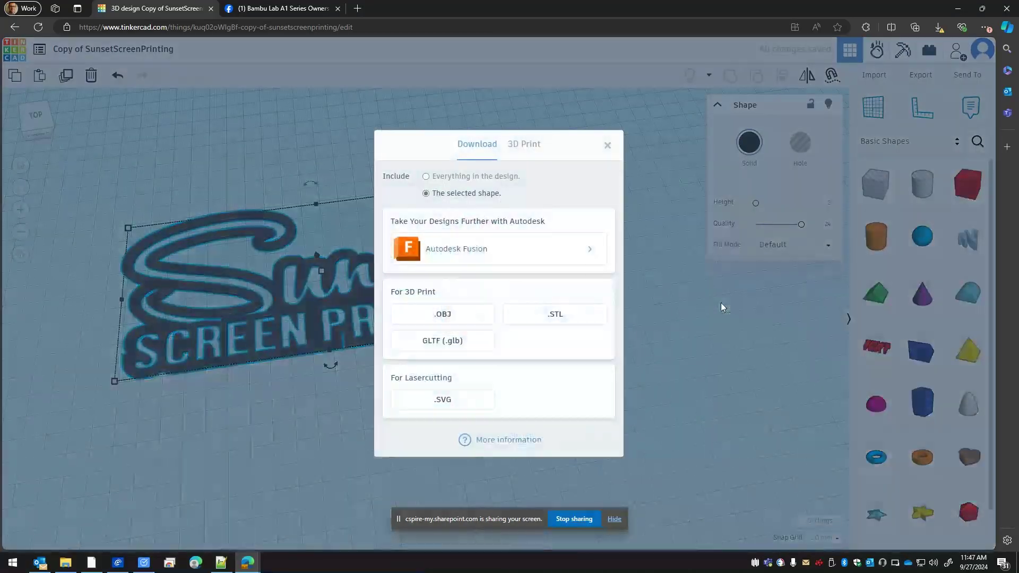
{"action": "left_click", "coordinate": [454, 401]}
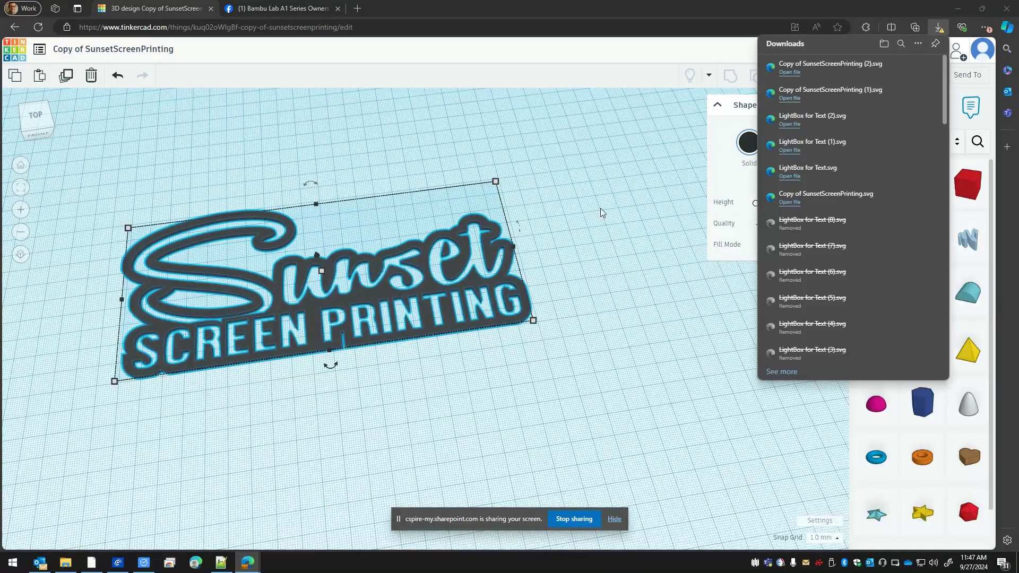
Import Copy of SunsetScreenPrinting (2).svg at 100% scale, centred on the artboard
{"action": "left_click", "coordinate": [874, 75]}
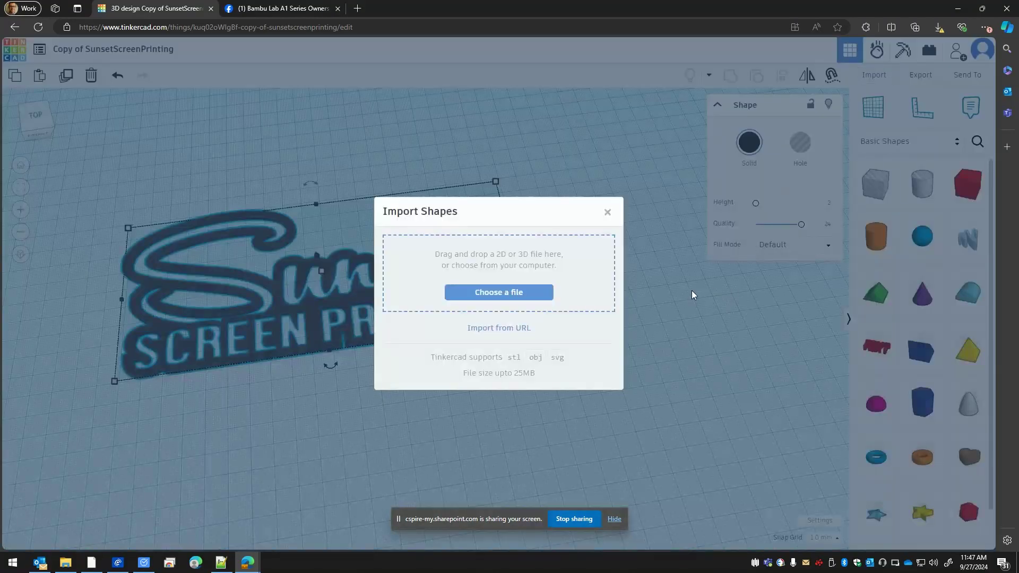
{"action": "left_click", "coordinate": [508, 298]}
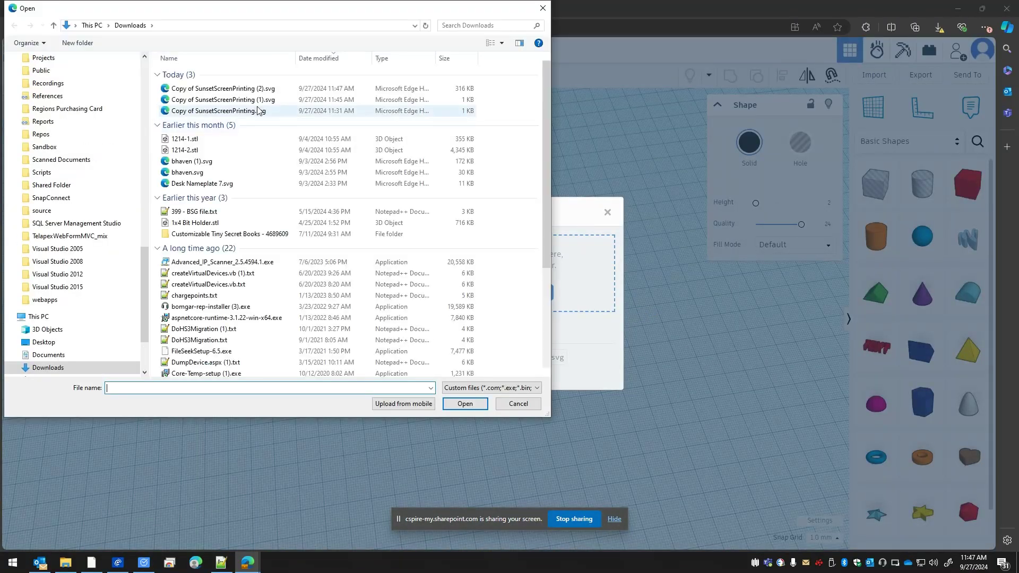
{"action": "double_click", "coordinate": [240, 89]}
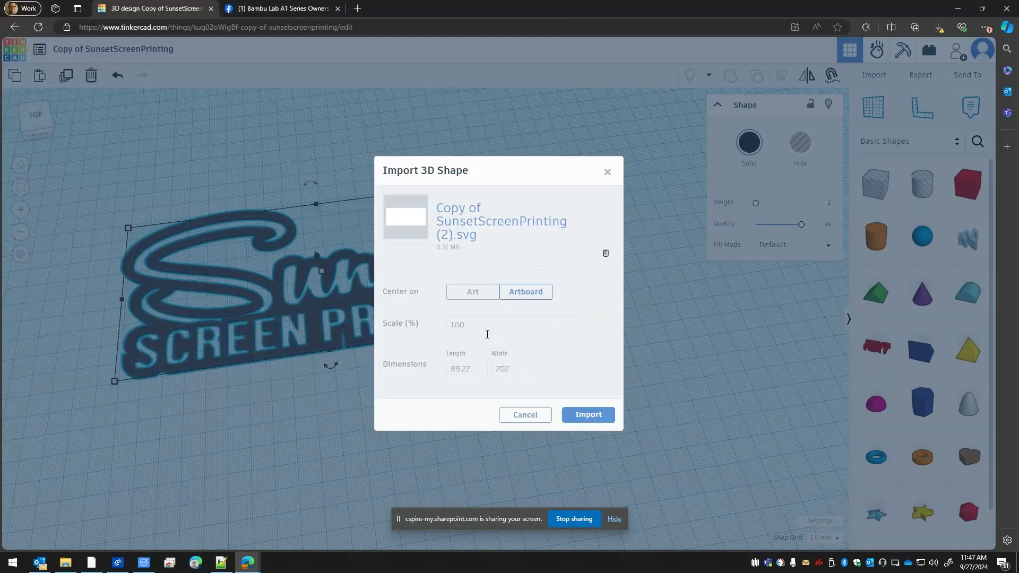
{"action": "left_click", "coordinate": [589, 414]}
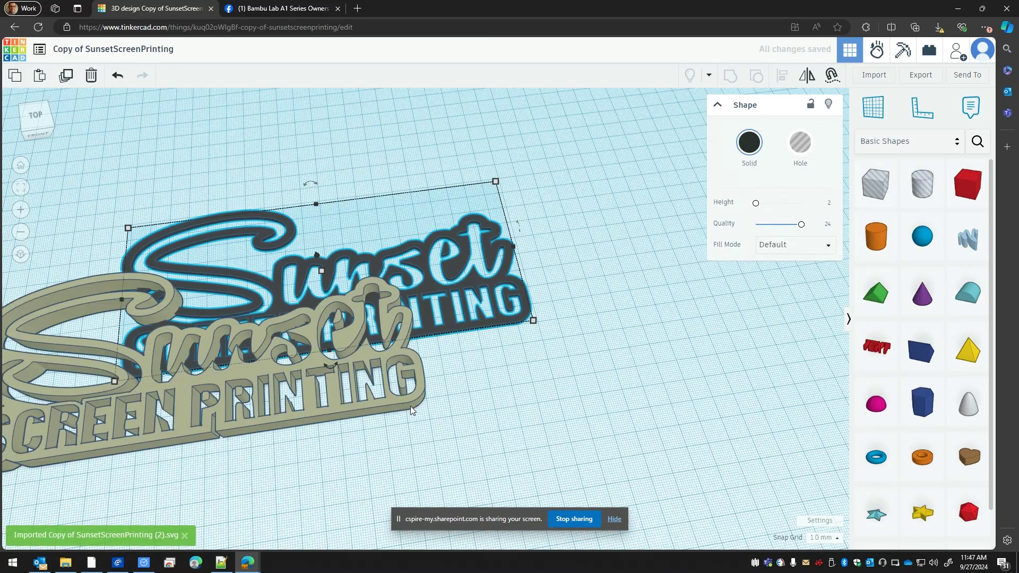
{"action": "left_click", "coordinate": [644, 447]}
Delete the duplicate black logo and move the remaining one 33 mm sideways and 46 mm back, clear of the imported shape
{"action": "left_click", "coordinate": [456, 263]}
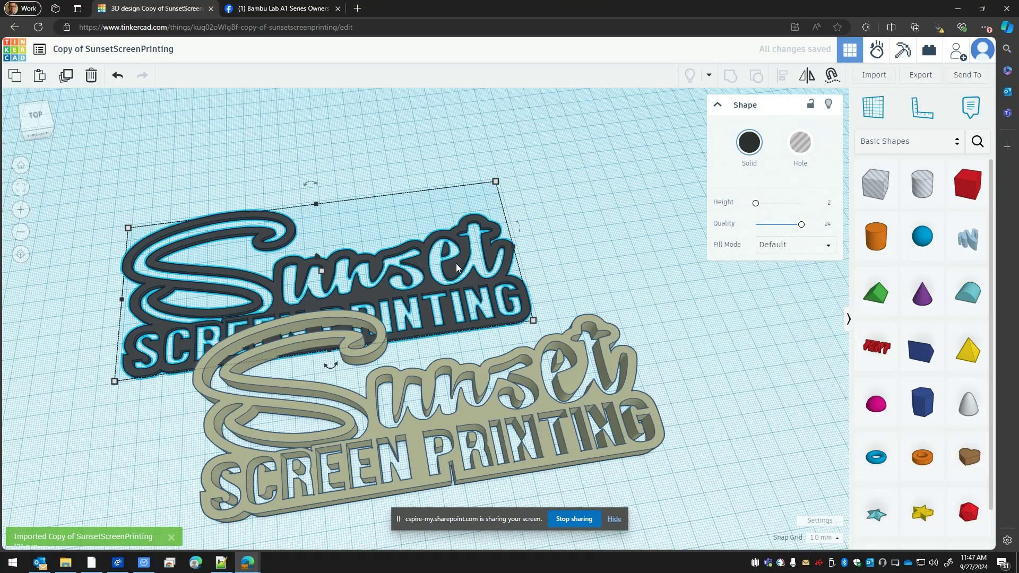
{"action": "left_click_drag", "start_coordinate": [501, 212], "coordinate": [534, 178], "text": "alt"}
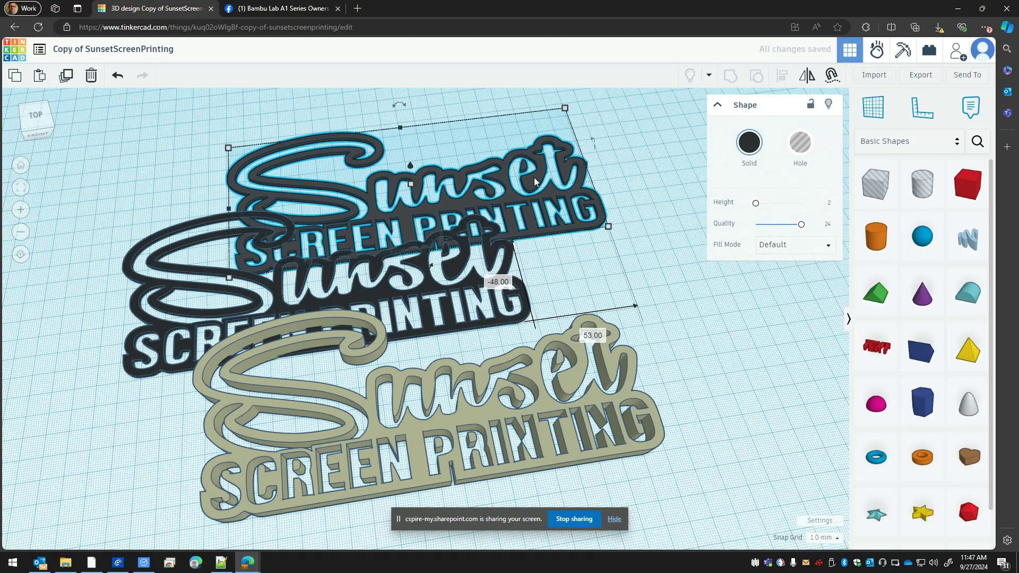
{"action": "key", "text": "Delete"}
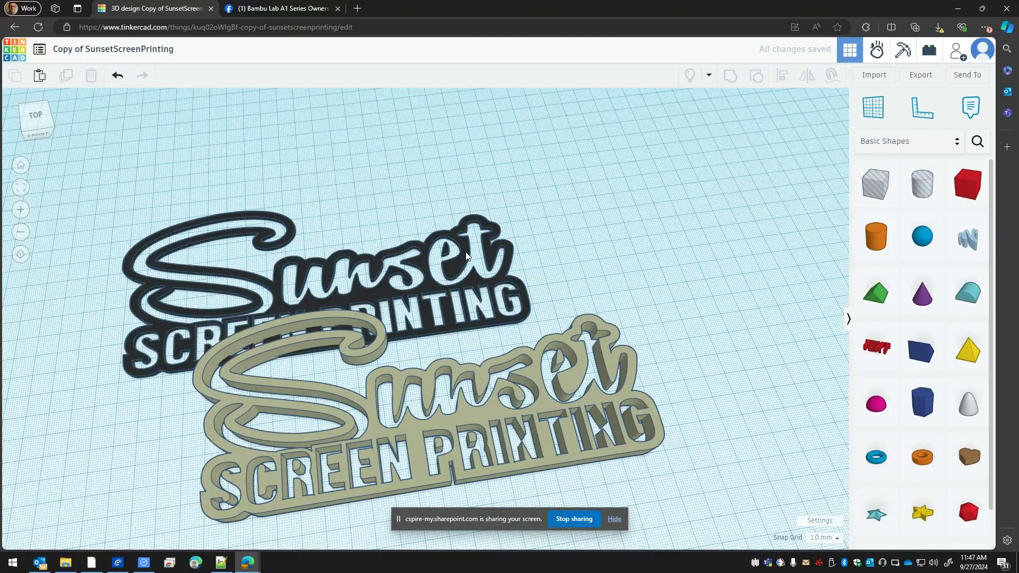
{"action": "left_click_drag", "start_coordinate": [466, 255], "coordinate": [509, 175]}
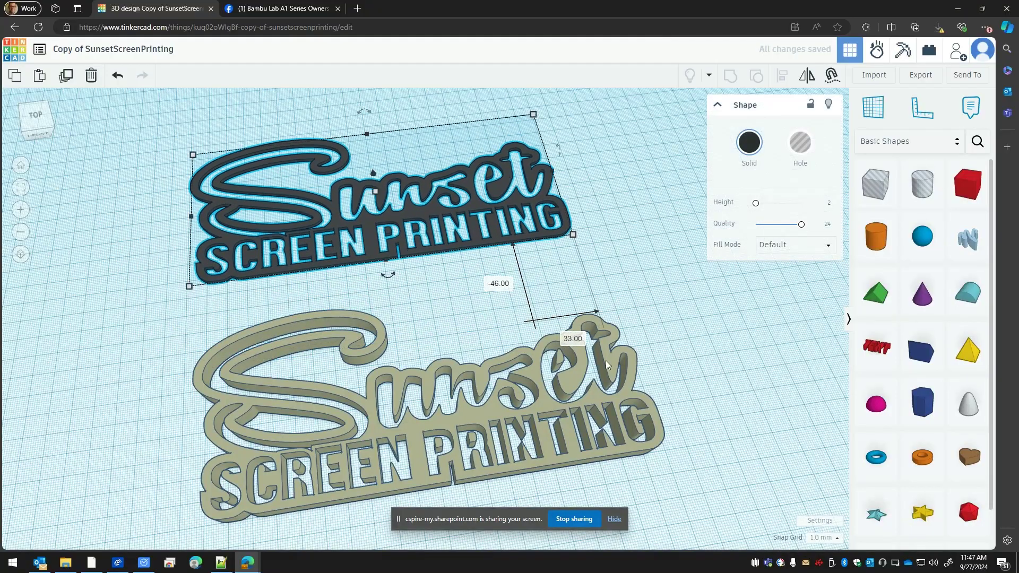
Set the imported logo shape's fill mode to Silhouette and its quality to 24
{"action": "left_click", "coordinate": [577, 375]}
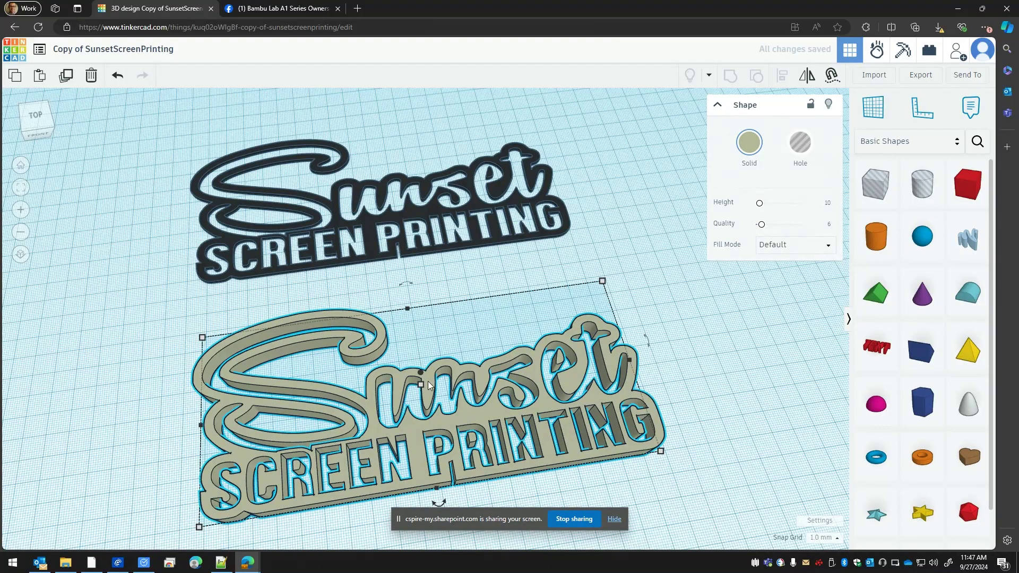
{"action": "mouse_move", "coordinate": [420, 386]}
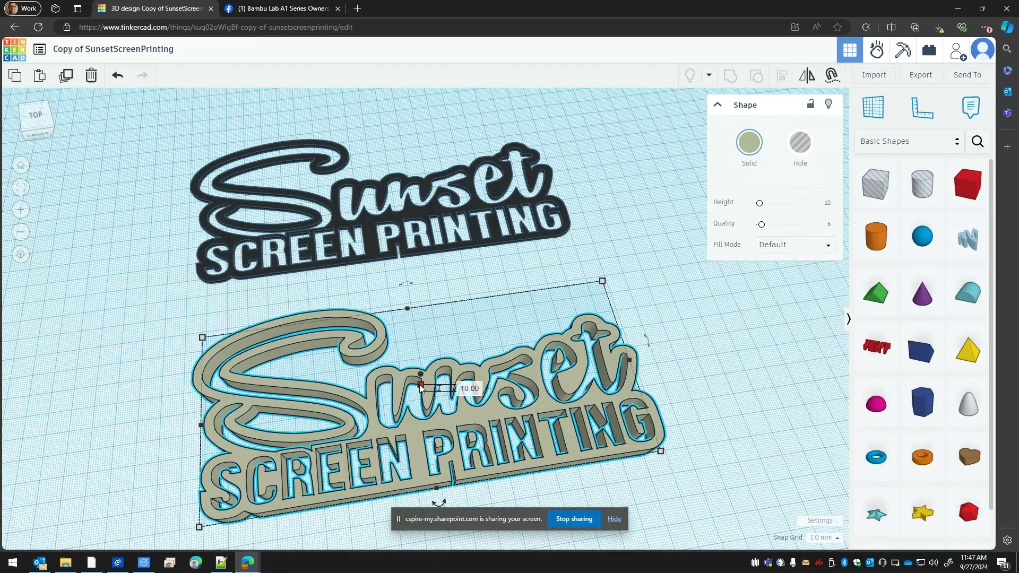
{"action": "left_click", "coordinate": [770, 245]}
{"action": "left_click", "coordinate": [773, 282]}
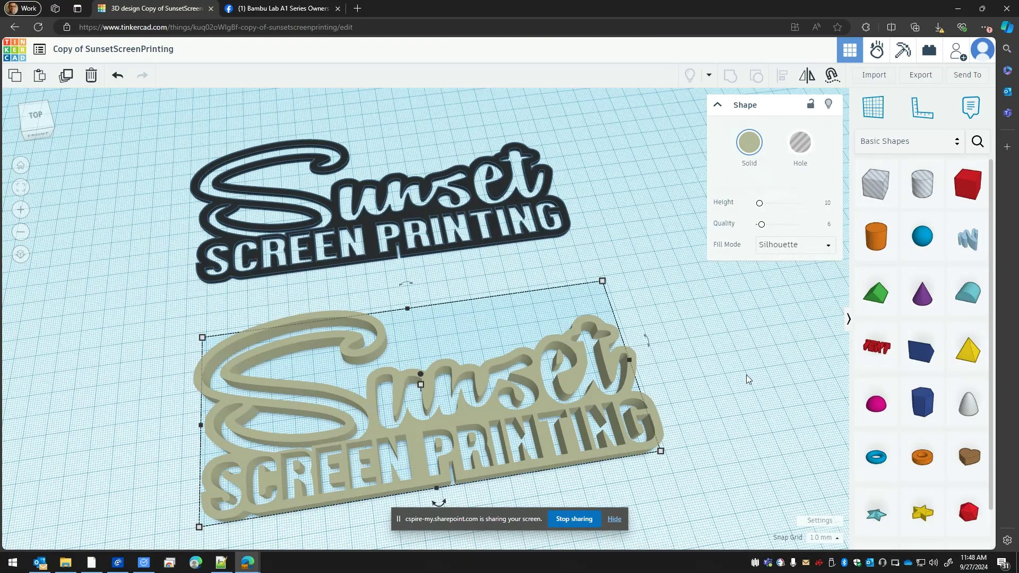
{"action": "left_click", "coordinate": [828, 225]}
{"action": "type", "text": "1"}
{"action": "key", "text": "Return"}
{"action": "left_click", "coordinate": [753, 415]}
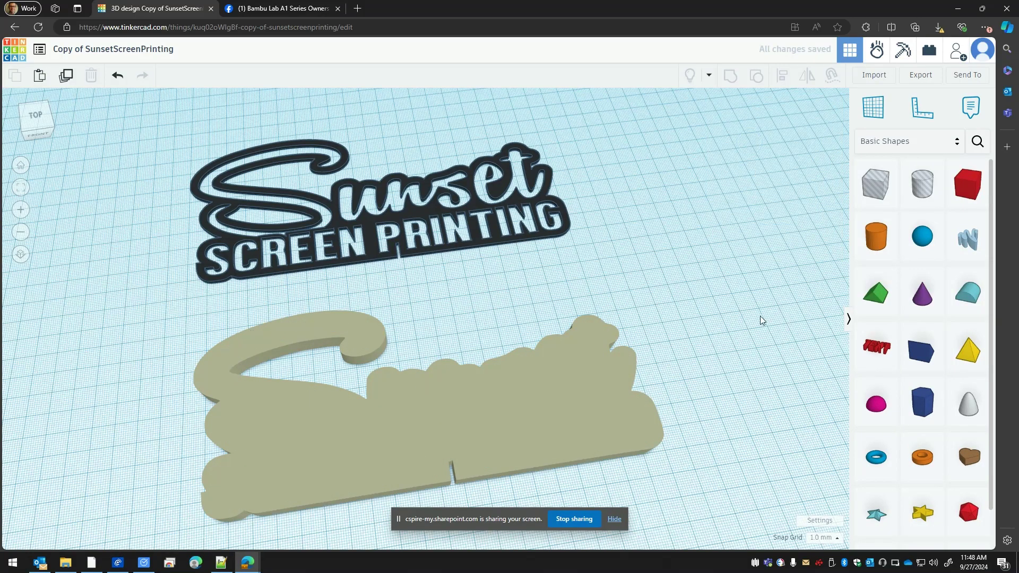
Change the solid colour of the silhouette shape to the white preset
{"action": "left_click", "coordinate": [515, 421]}
{"action": "left_click", "coordinate": [751, 145]}
{"action": "left_click", "coordinate": [703, 201]}
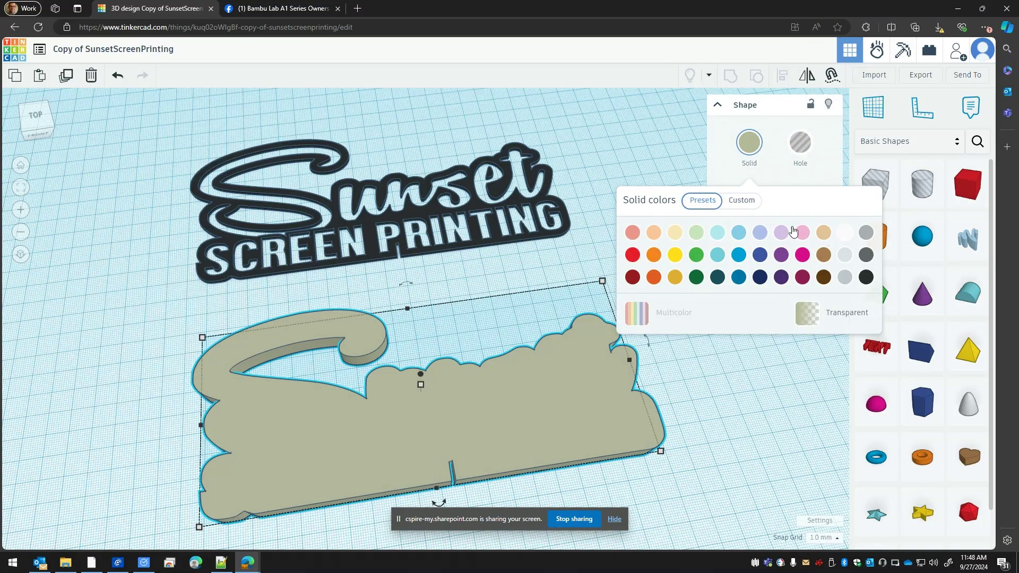
{"action": "left_click", "coordinate": [844, 233]}
{"action": "left_click", "coordinate": [724, 387]}
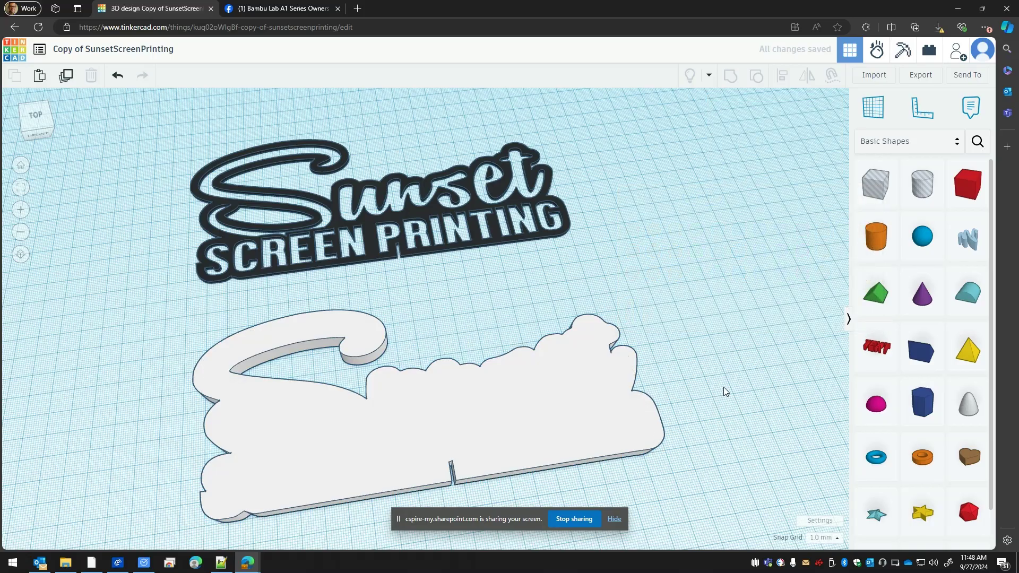
Set the white silhouette's thickness to 1 mm
{"action": "left_click", "coordinate": [458, 403]}
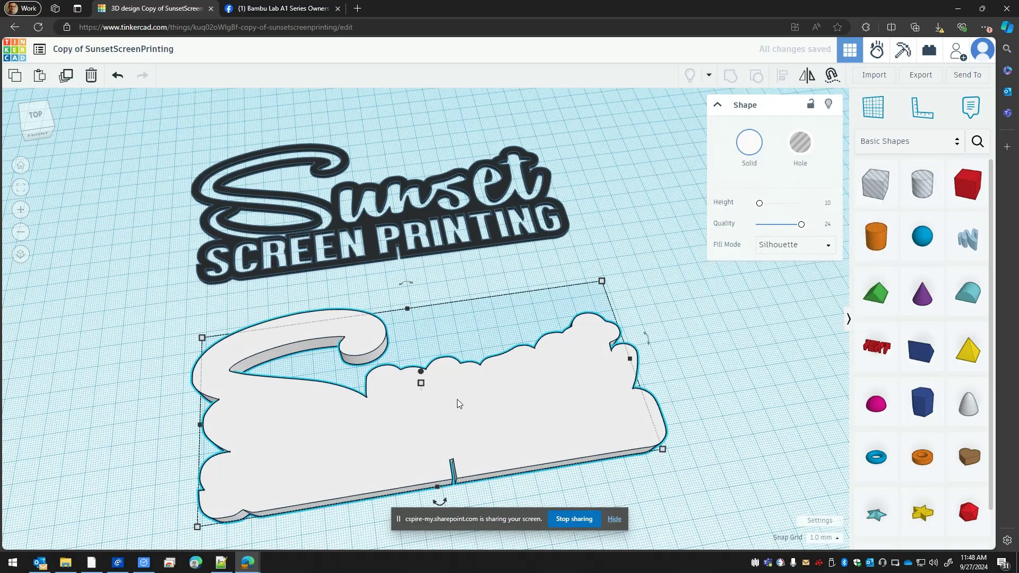
{"action": "left_click", "coordinate": [423, 387]}
{"action": "type", "text": "1"}
{"action": "key", "text": "Return"}
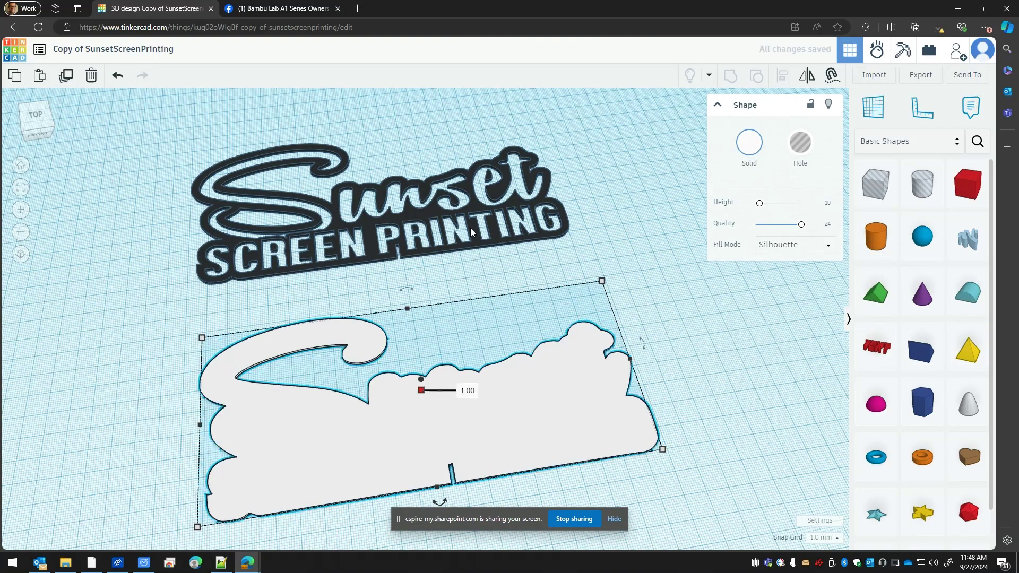
Move the black logo farther back on the workplane and bring the white silhouette about 74 mm back and 19 mm sideways, just in front of it
{"action": "mouse_move", "coordinate": [489, 226]}
{"action": "left_mouse_down"}
{"action": "mouse_move", "coordinate": [537, 386]}
{"action": "mouse_move", "coordinate": [575, 441]}
{"action": "mouse_move", "coordinate": [561, 439]}
{"action": "mouse_move", "coordinate": [481, 233]}
{"action": "left_mouse_up"}
{"action": "left_click", "coordinate": [702, 374]}
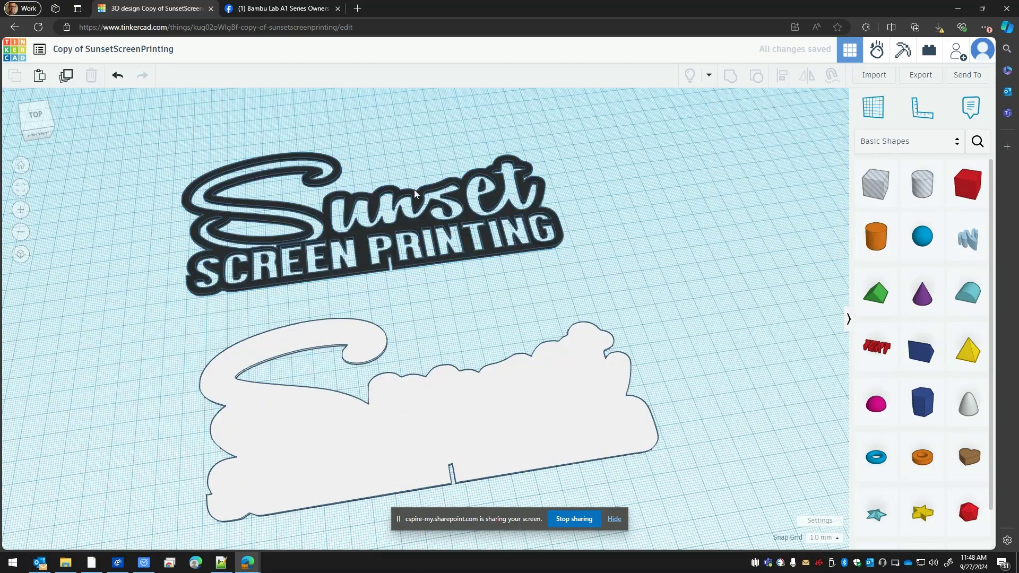
{"action": "left_click_drag", "start_coordinate": [414, 190], "coordinate": [392, 133]}
{"action": "left_click_drag", "start_coordinate": [453, 378], "coordinate": [392, 255]}
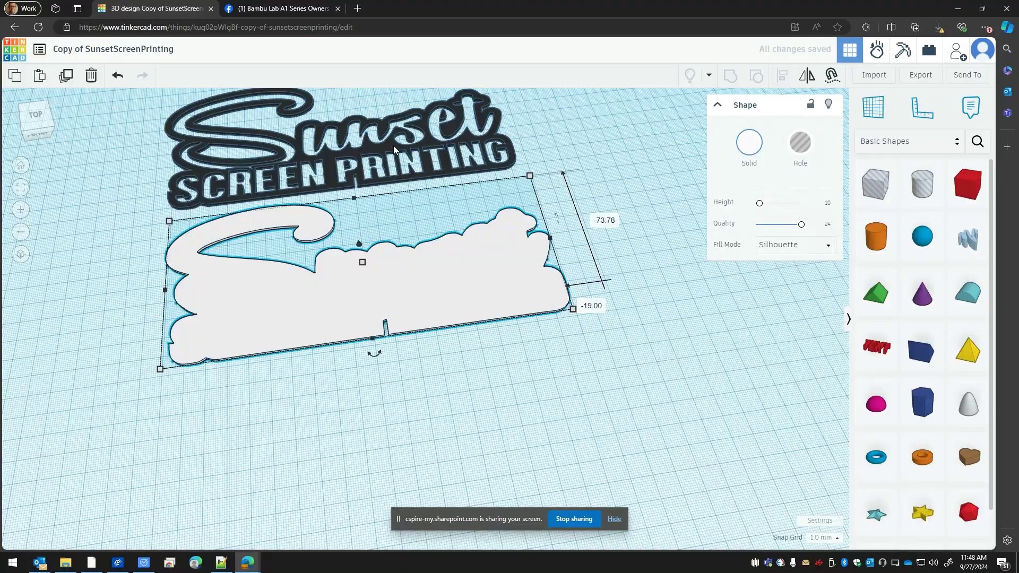
Lay the black logo over the white silhouette to check the fit, and move it off again behind the silhouette
{"action": "left_click_drag", "start_coordinate": [390, 143], "coordinate": [424, 277]}
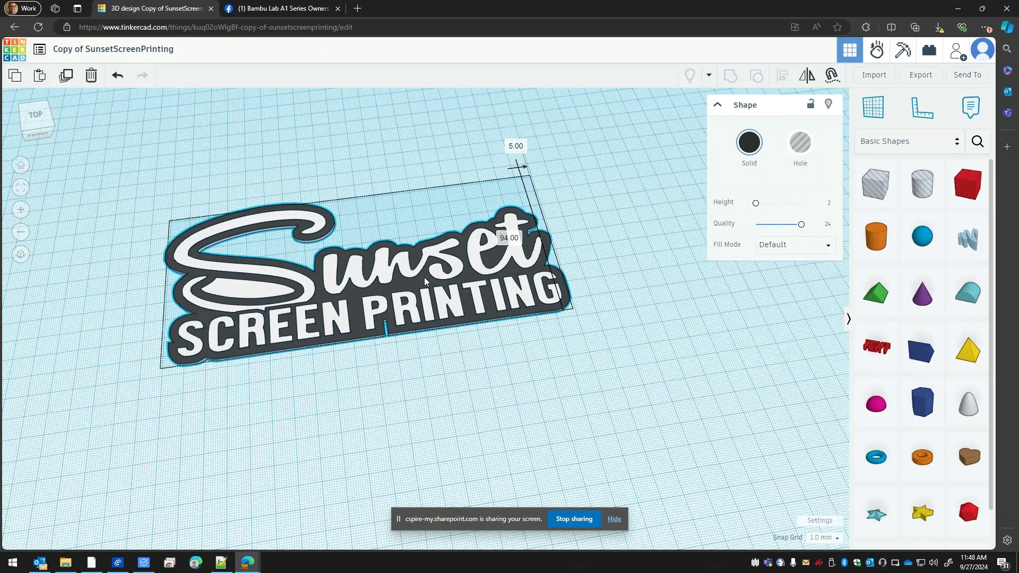
{"action": "left_click_drag", "start_coordinate": [425, 277], "coordinate": [393, 148]}
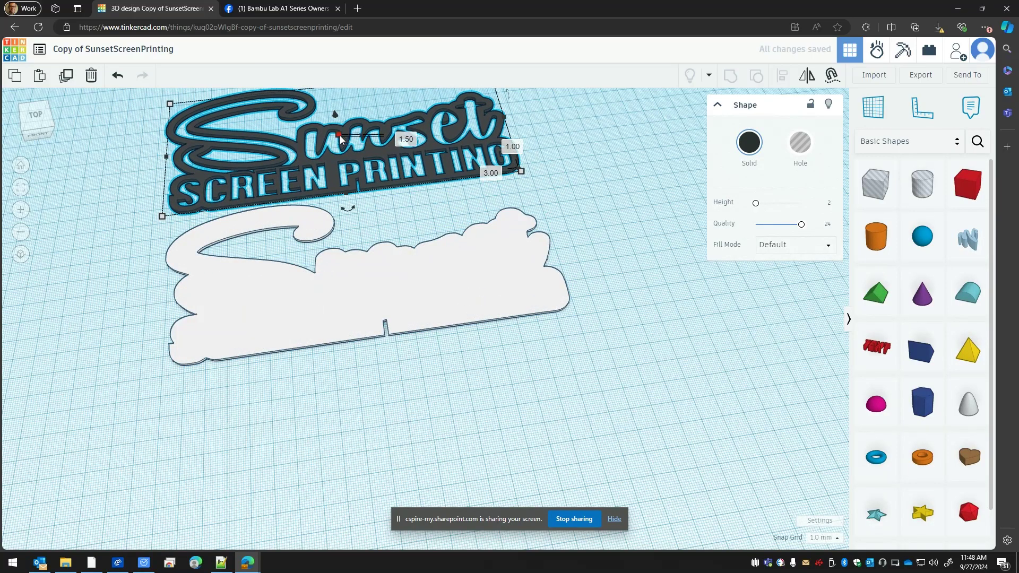
Set the white silhouette's thickness to 2 mm
{"action": "left_click", "coordinate": [396, 272]}
{"action": "mouse_move", "coordinate": [361, 260]}
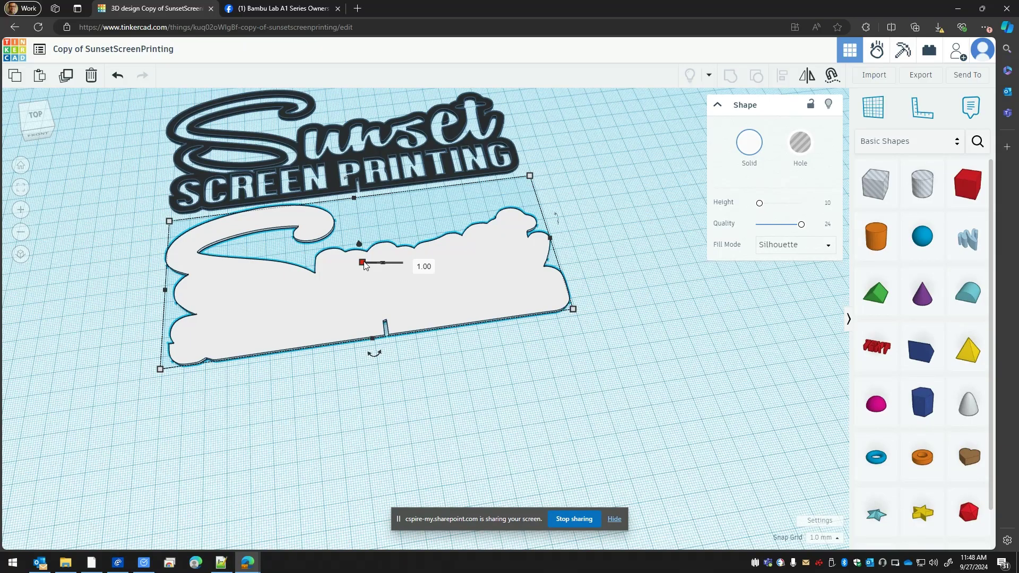
{"action": "left_click", "coordinate": [363, 262]}
{"action": "type", "text": "2"}
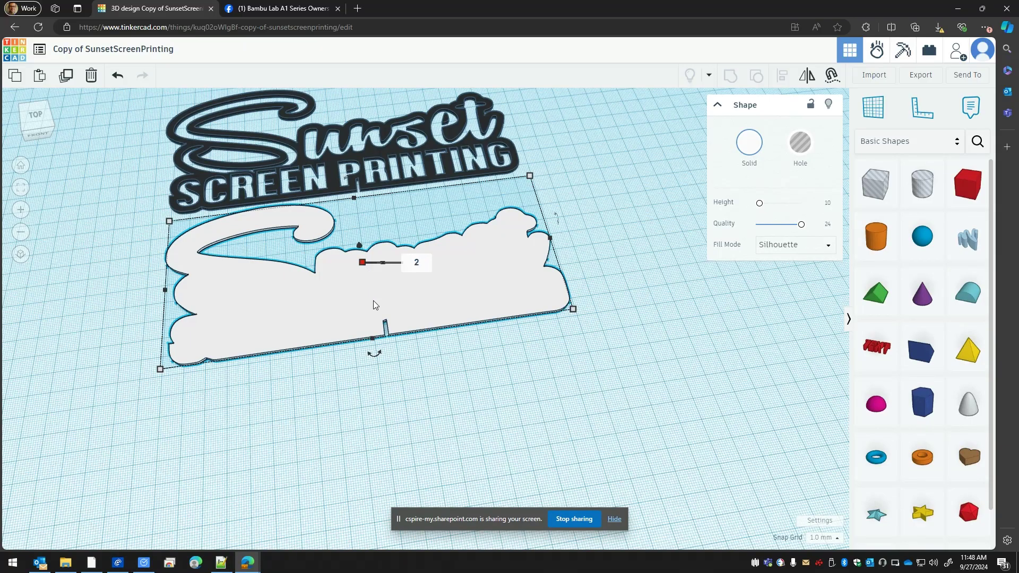
{"action": "key", "text": "Return"}
{"action": "left_click", "coordinate": [572, 434]}
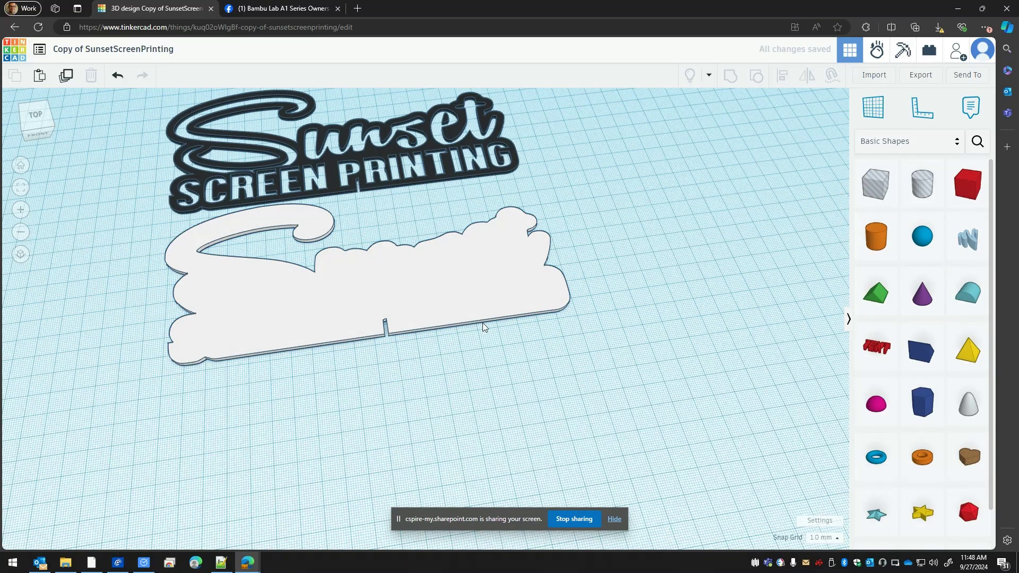
{"action": "left_click", "coordinate": [457, 293]}
{"action": "left_click", "coordinate": [629, 385]}
{"action": "scroll", "coordinate": [534, 412], "scroll_direction": "down", "scroll_amount": 1}
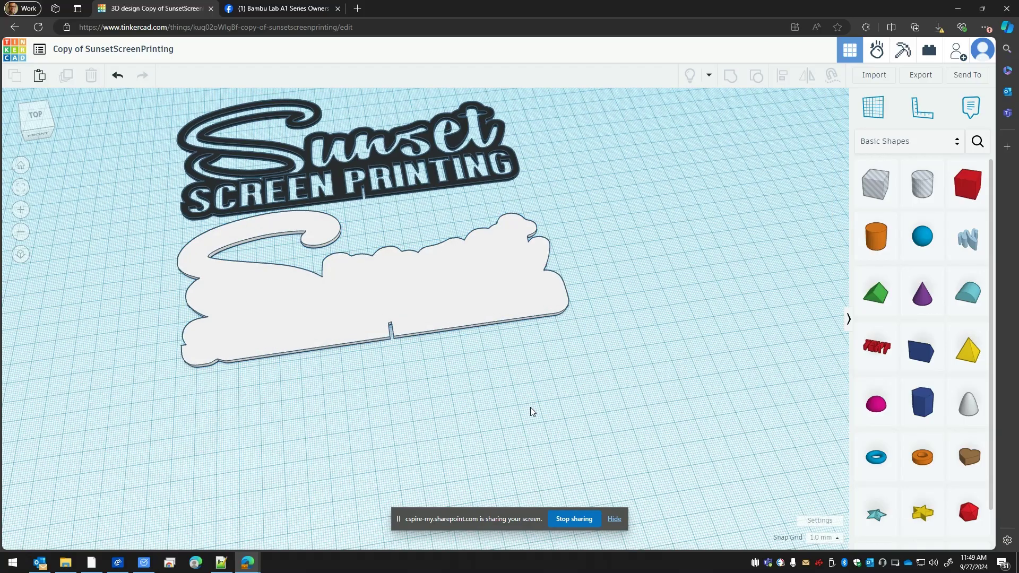
{"action": "scroll", "coordinate": [523, 387], "scroll_direction": "down", "scroll_amount": 1}
{"action": "scroll", "coordinate": [511, 359], "scroll_direction": "up", "scroll_amount": 1}
{"action": "left_click", "coordinate": [460, 253]}
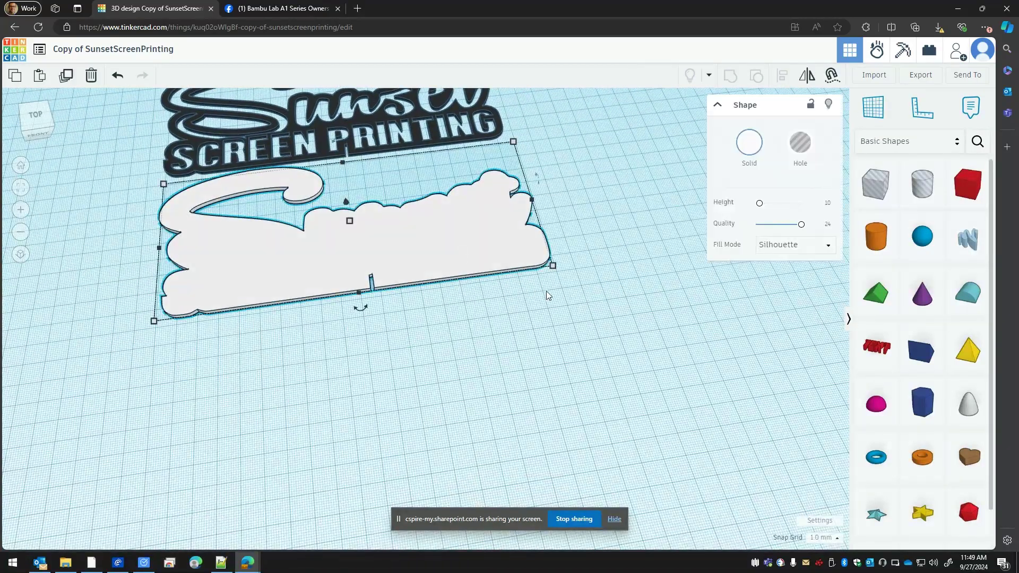
Duplicate the white silhouette about 86 mm in front of the original and set the copy's fill mode to Outer Line
{"action": "left_click_drag", "start_coordinate": [450, 265], "coordinate": [498, 399], "text": "alt"}
{"action": "left_click", "coordinate": [785, 245]}
{"action": "left_click", "coordinate": [781, 286]}
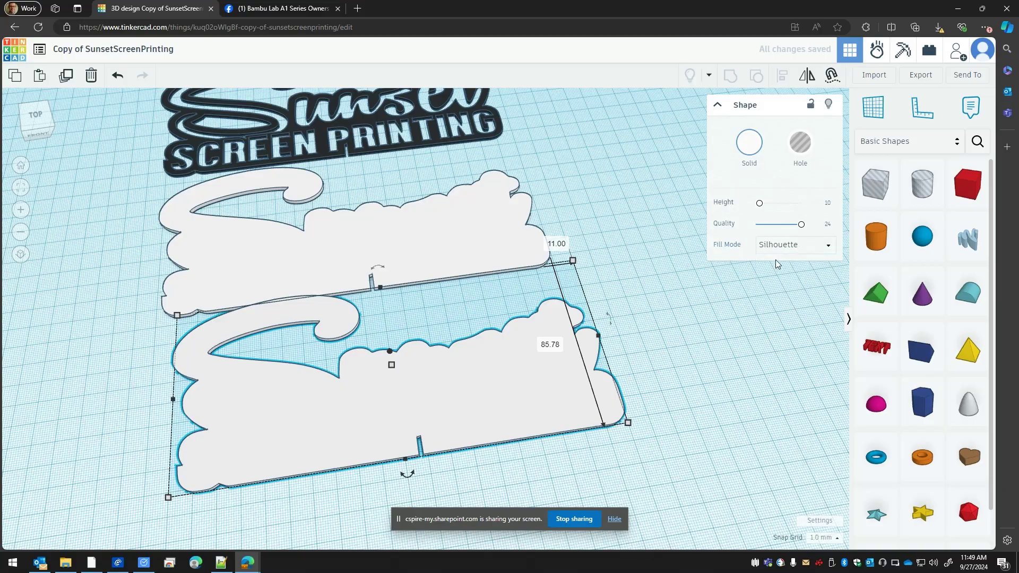
{"action": "left_click", "coordinate": [770, 246]}
{"action": "left_click", "coordinate": [776, 294]}
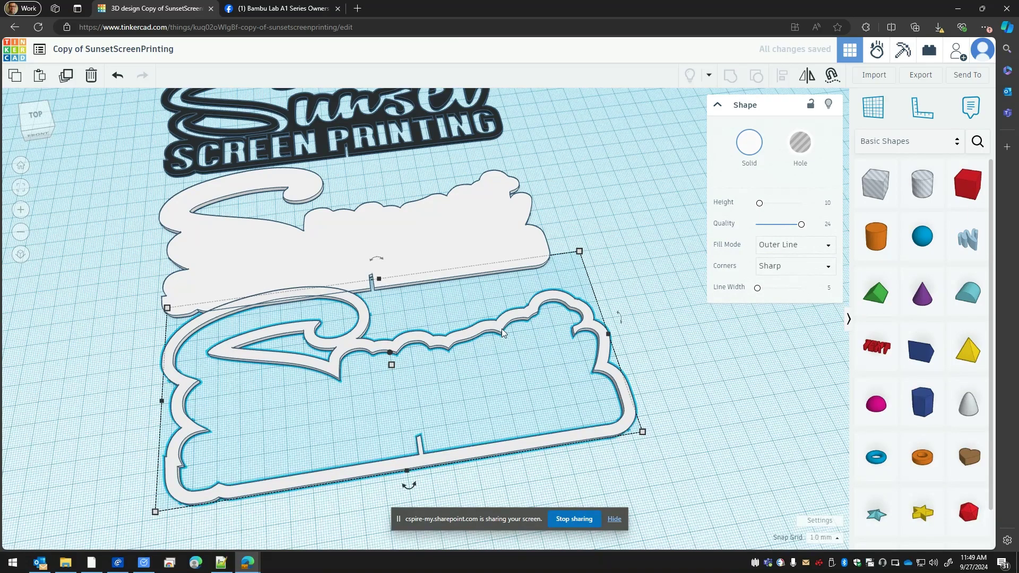
Move the outline copy about 12 mm forward and 3 mm sideways, and give it a line width of 2 with Round corners
{"action": "left_click_drag", "start_coordinate": [502, 329], "coordinate": [513, 354]}
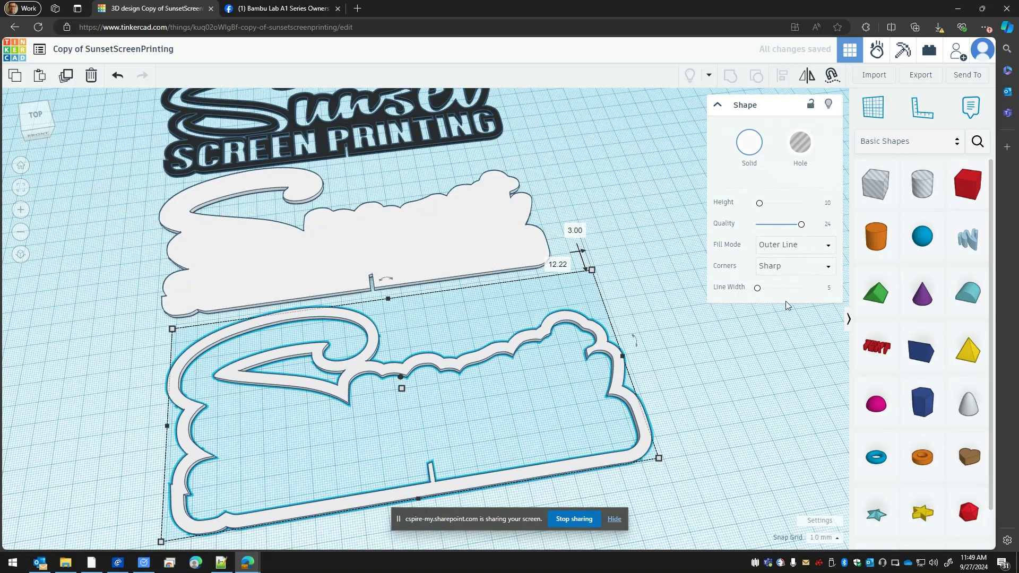
{"action": "left_click", "coordinate": [829, 288]}
{"action": "type", "text": "4"}
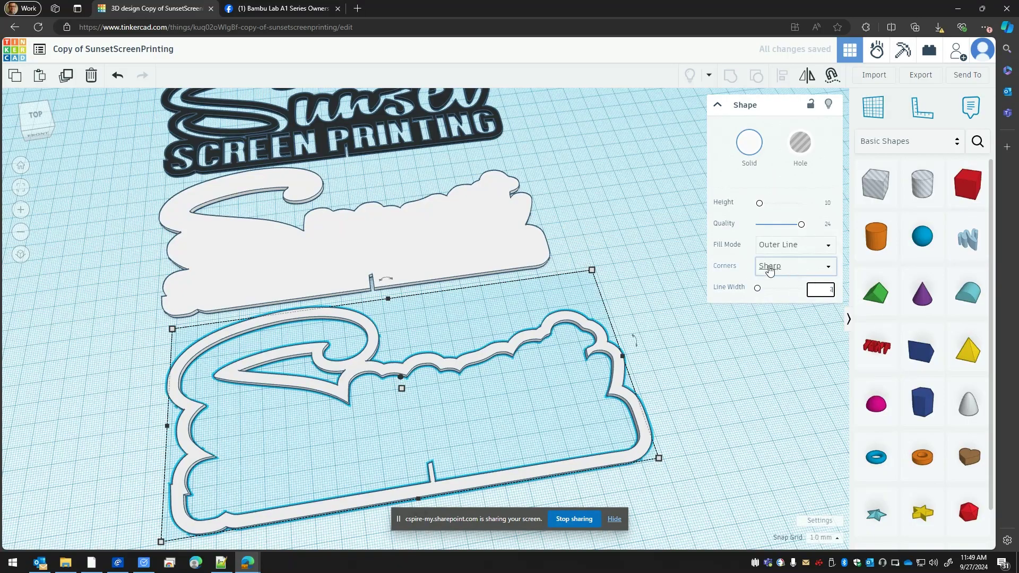
{"action": "left_click", "coordinate": [770, 268]}
{"action": "left_click", "coordinate": [769, 290]}
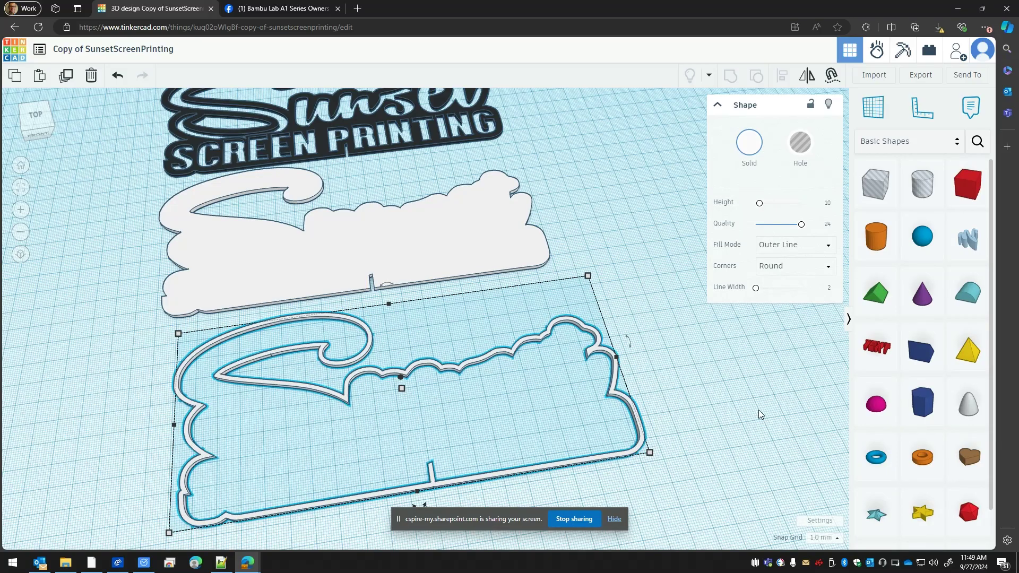
Duplicate the remaining solid white silhouette and place the copy inside the outline shape
{"action": "scroll", "coordinate": [759, 411], "scroll_direction": "down", "scroll_amount": 2}
{"action": "middle_click_drag", "start_coordinate": [759, 410], "coordinate": [710, 367]}
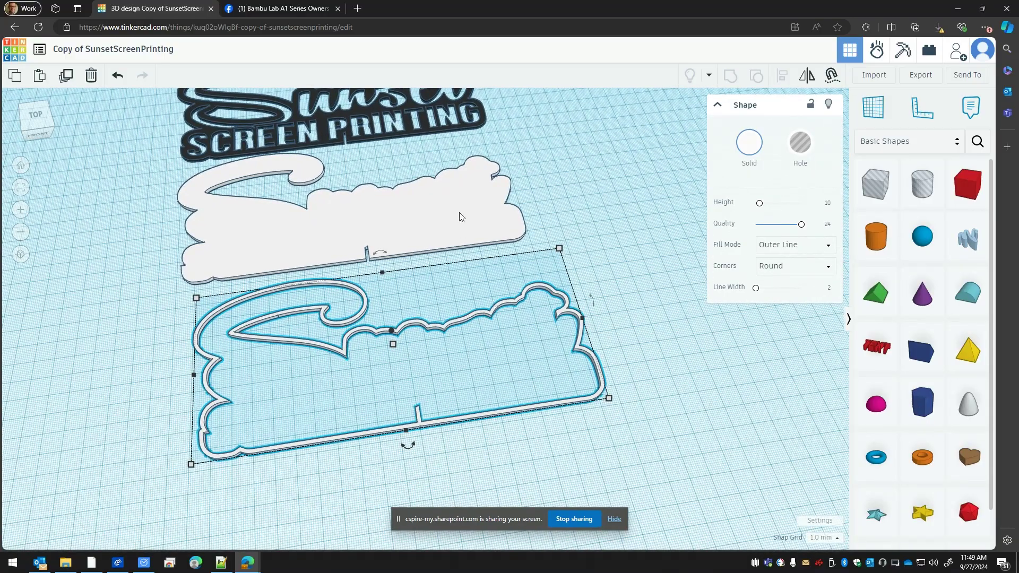
{"action": "mouse_move", "coordinate": [460, 212]}
{"action": "left_mouse_down"}
{"action": "mouse_move", "coordinate": [491, 207]}
{"action": "mouse_move", "coordinate": [419, 209]}
{"action": "mouse_move", "coordinate": [483, 211]}
{"action": "mouse_move", "coordinate": [445, 215]}
{"action": "mouse_move", "coordinate": [454, 215]}
{"action": "left_mouse_up"}
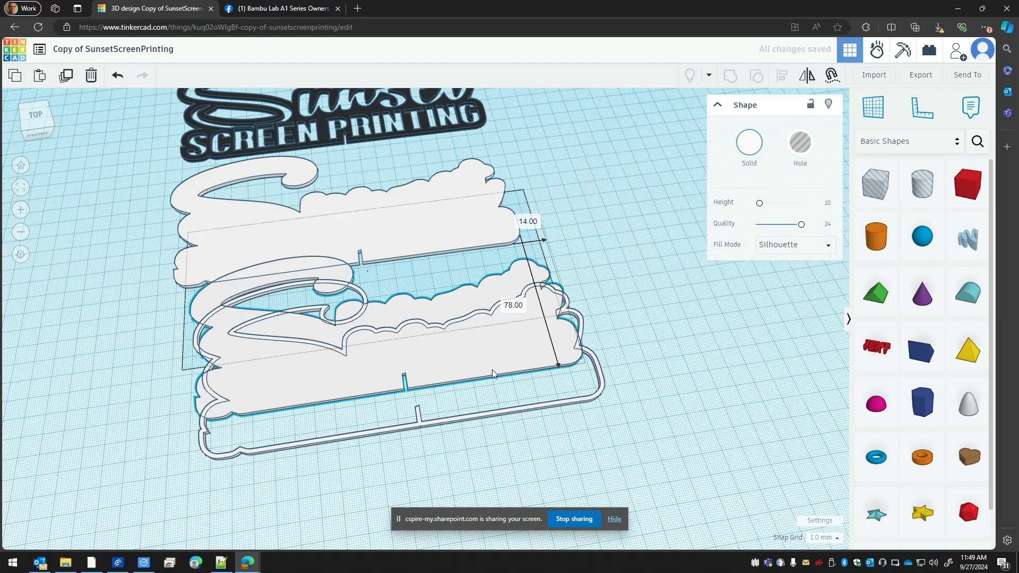
{"action": "left_click_drag", "start_coordinate": [492, 369], "coordinate": [496, 374]}
{"action": "left_click", "coordinate": [552, 441]}
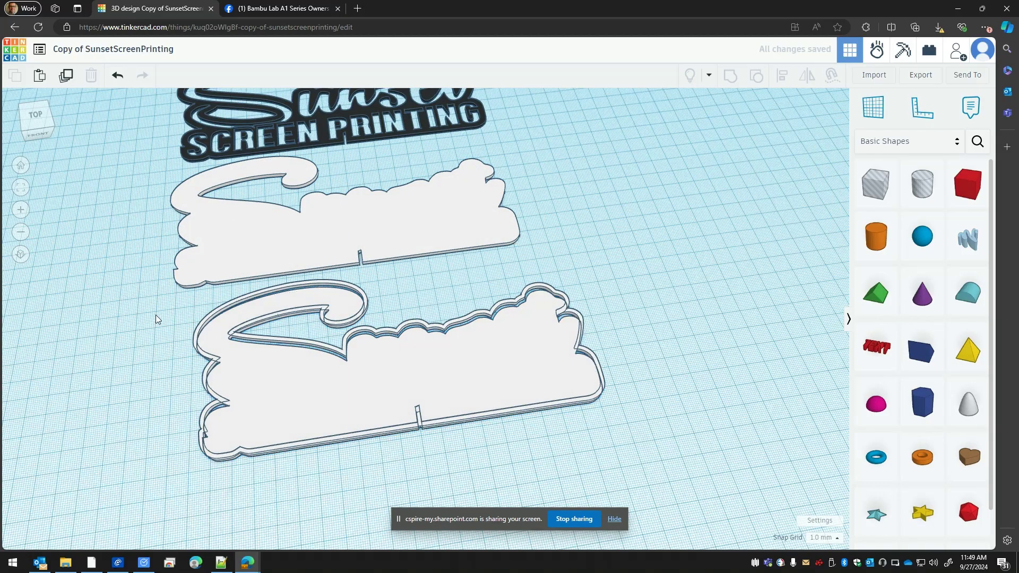
Align the inner silhouette and the outline so both are centred on each other in length and width
{"action": "mouse_move", "coordinate": [150, 321]}
{"action": "left_mouse_down"}
{"action": "mouse_move", "coordinate": [575, 444]}
{"action": "mouse_move", "coordinate": [696, 457]}
{"action": "left_mouse_up"}
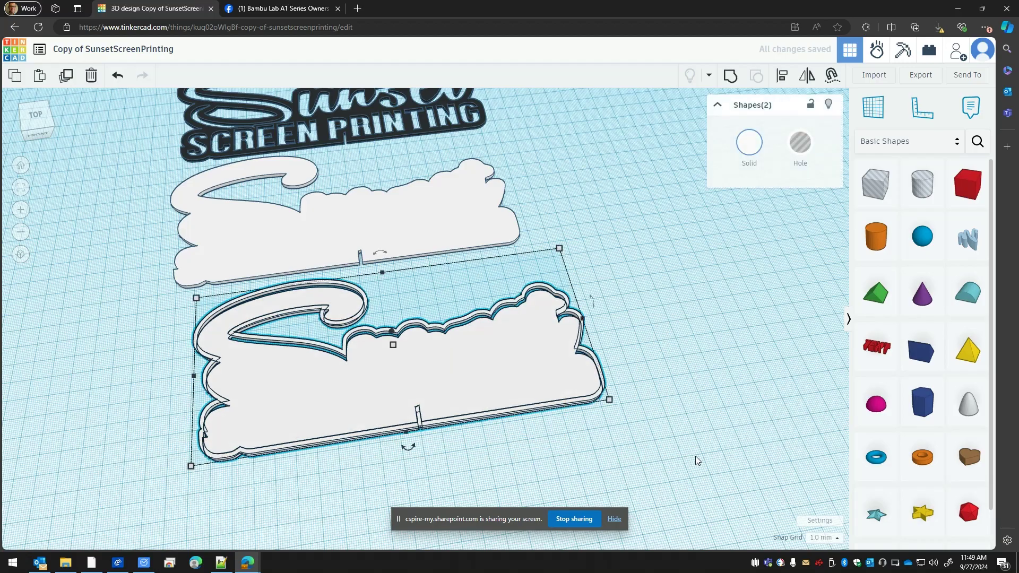
{"action": "key", "text": "l"}
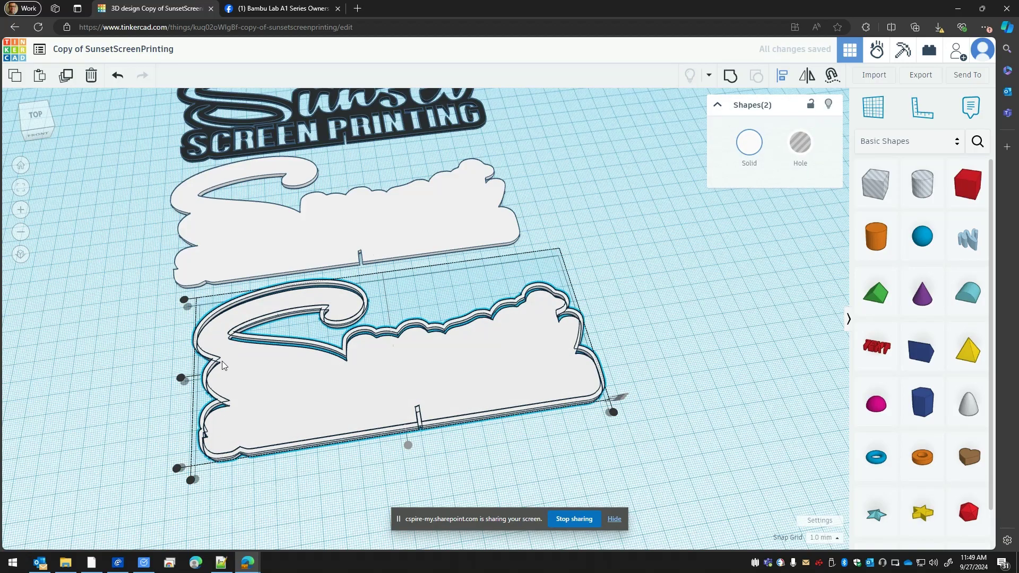
{"action": "left_click", "coordinate": [181, 379]}
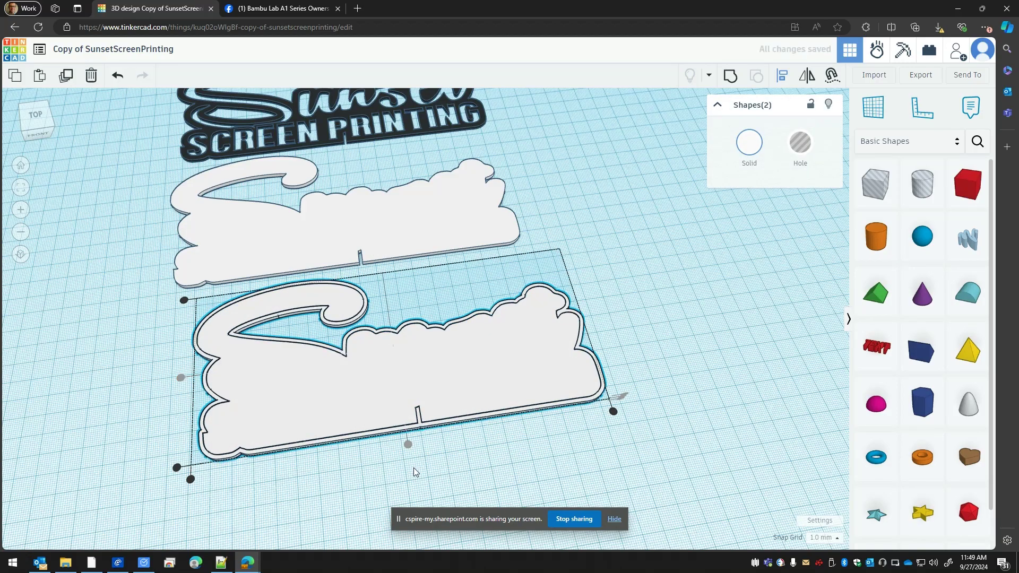
{"action": "left_click", "coordinate": [405, 442]}
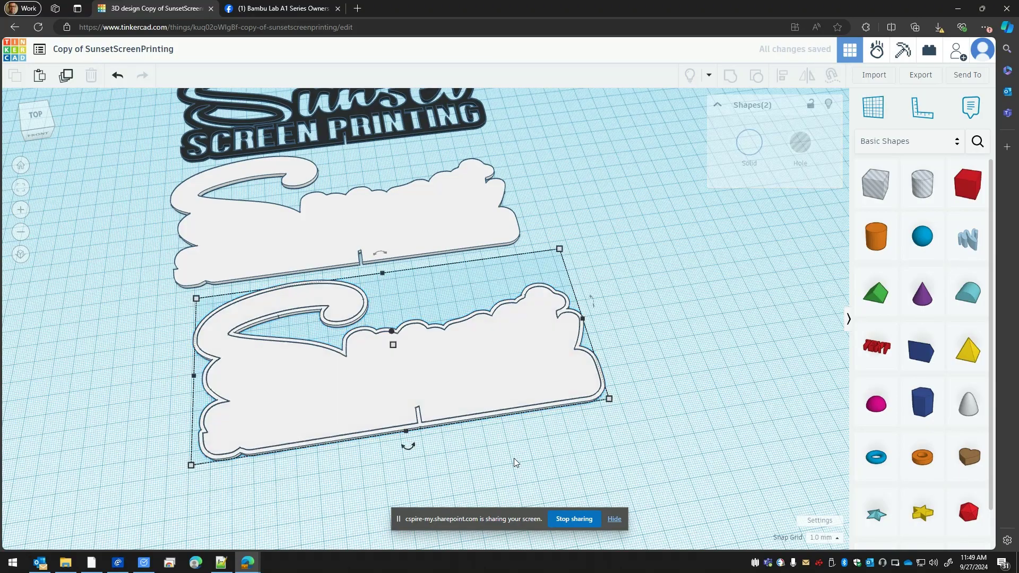
Colour the silhouette inside the outline black
{"action": "left_click", "coordinate": [420, 423]}
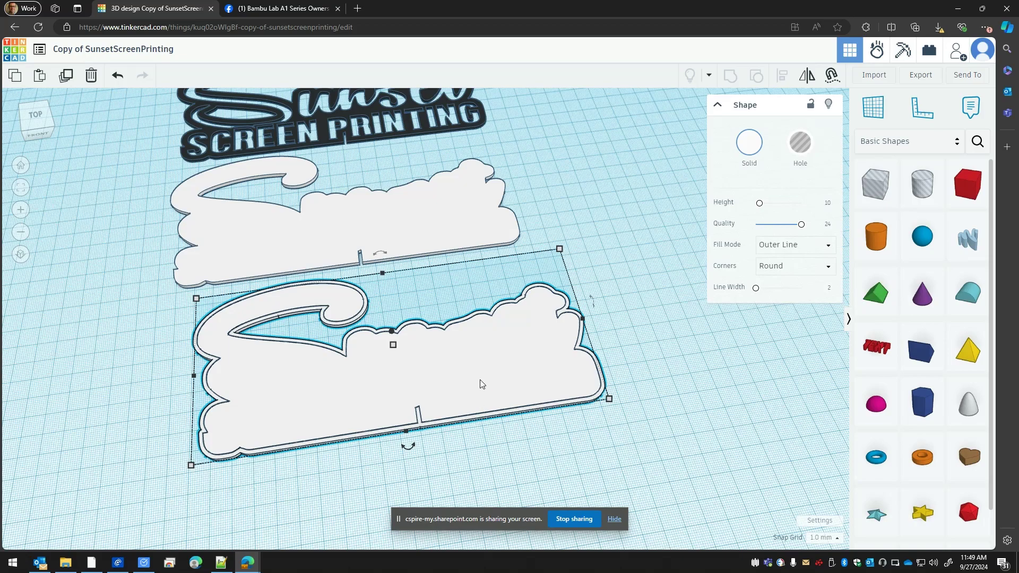
{"action": "left_click", "coordinate": [749, 143]}
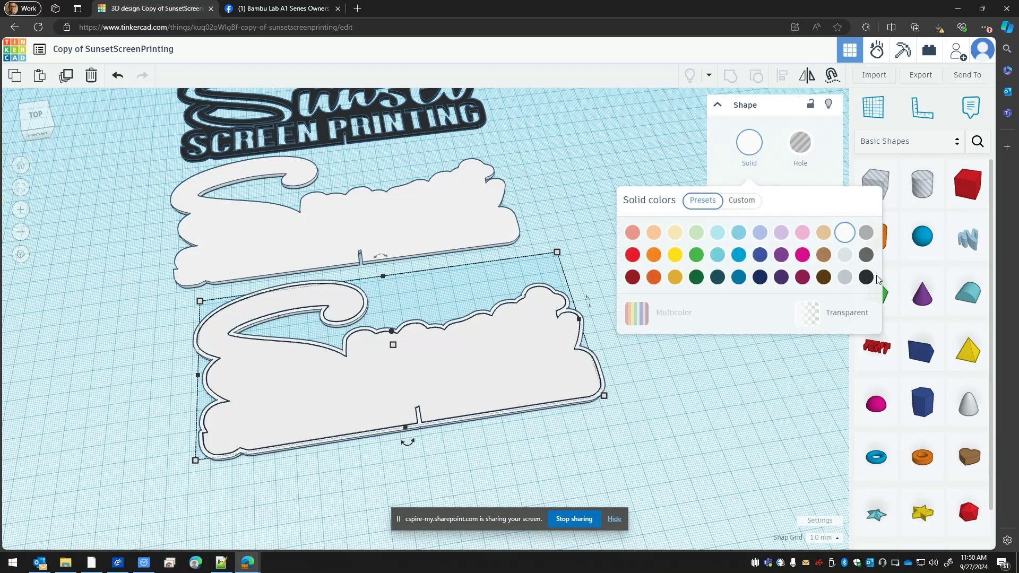
{"action": "left_click", "coordinate": [866, 277]}
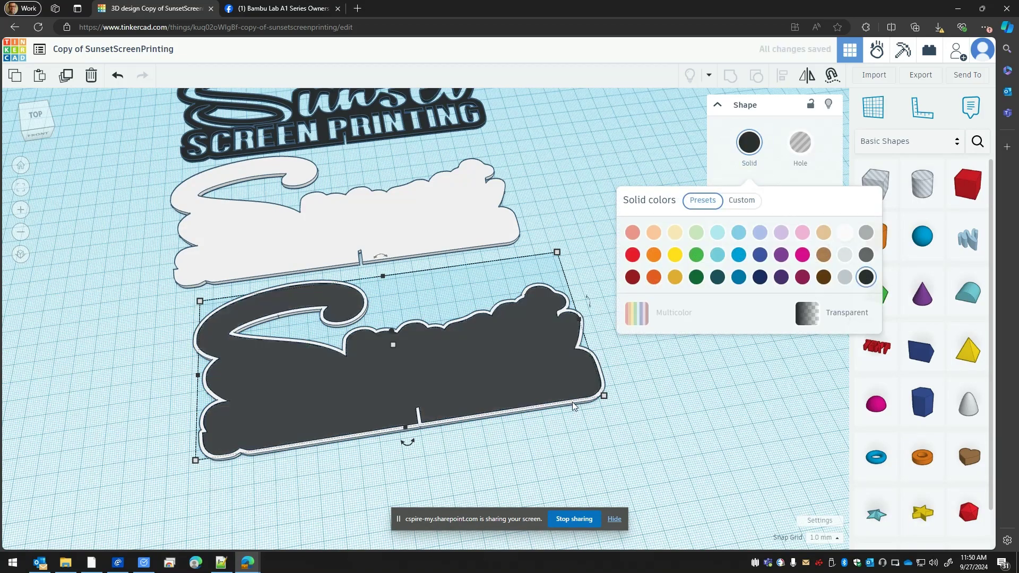
{"action": "left_click", "coordinate": [559, 445]}
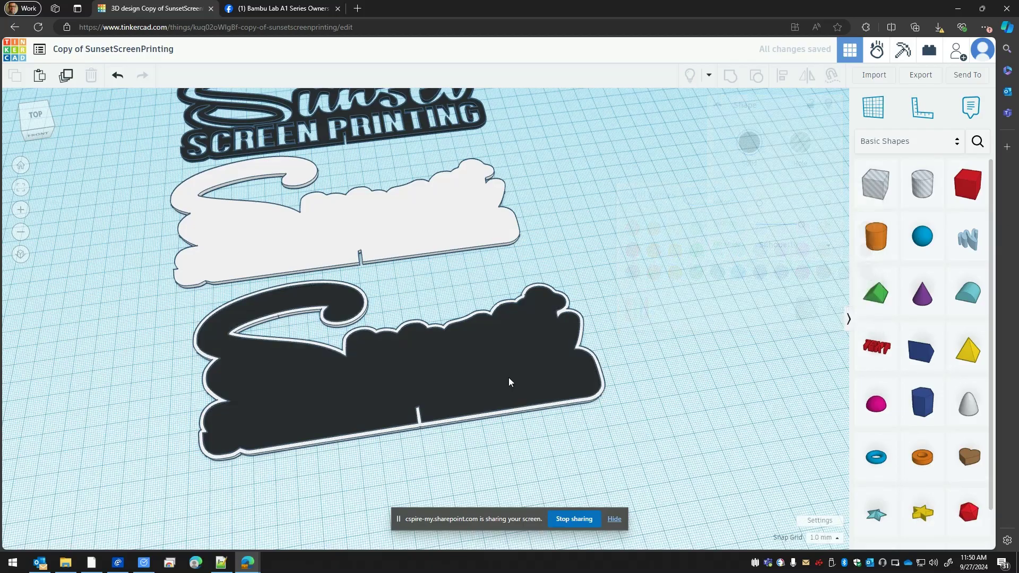
Set the height of the white outline around the black silhouette to 25 mm
{"action": "left_click", "coordinate": [466, 317]}
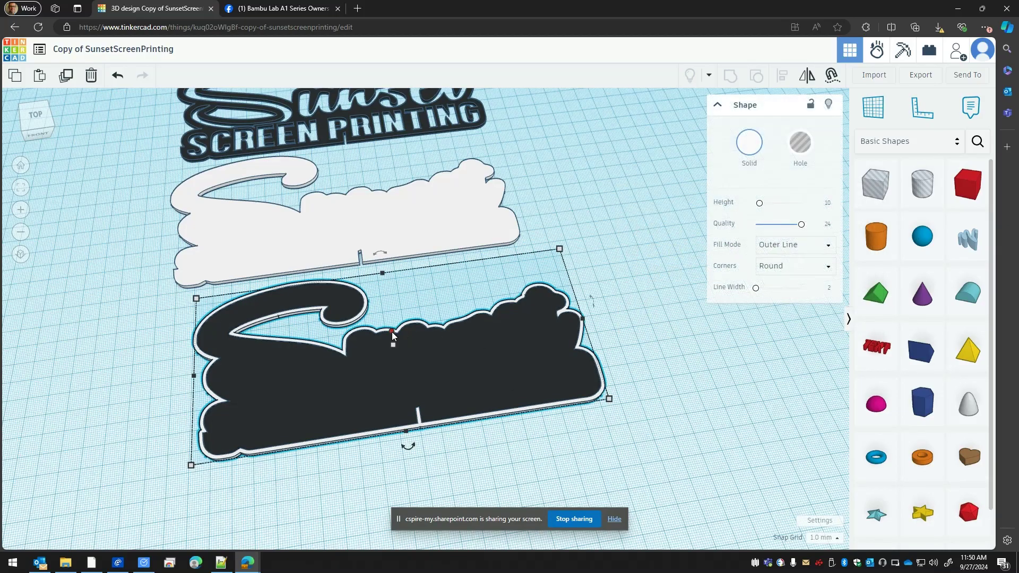
{"action": "mouse_move", "coordinate": [395, 330]}
{"action": "left_mouse_down"}
{"action": "mouse_move", "coordinate": [394, 319]}
{"action": "mouse_move", "coordinate": [395, 330]}
{"action": "left_mouse_up"}
{"action": "key", "text": "ctrl+z"}
{"action": "left_click", "coordinate": [394, 344]}
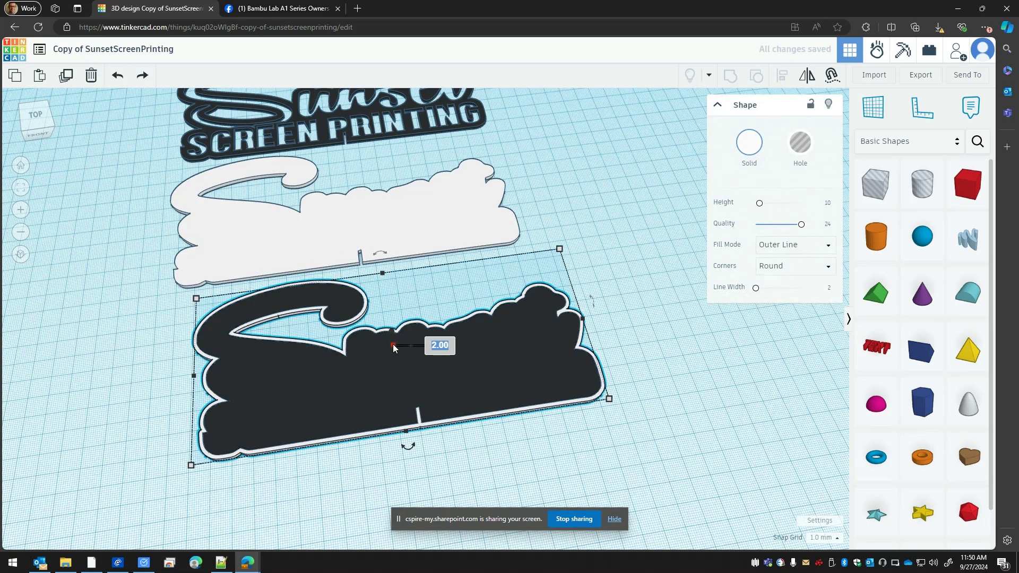
{"action": "type", "text": "25"}
{"action": "key", "text": "Return"}
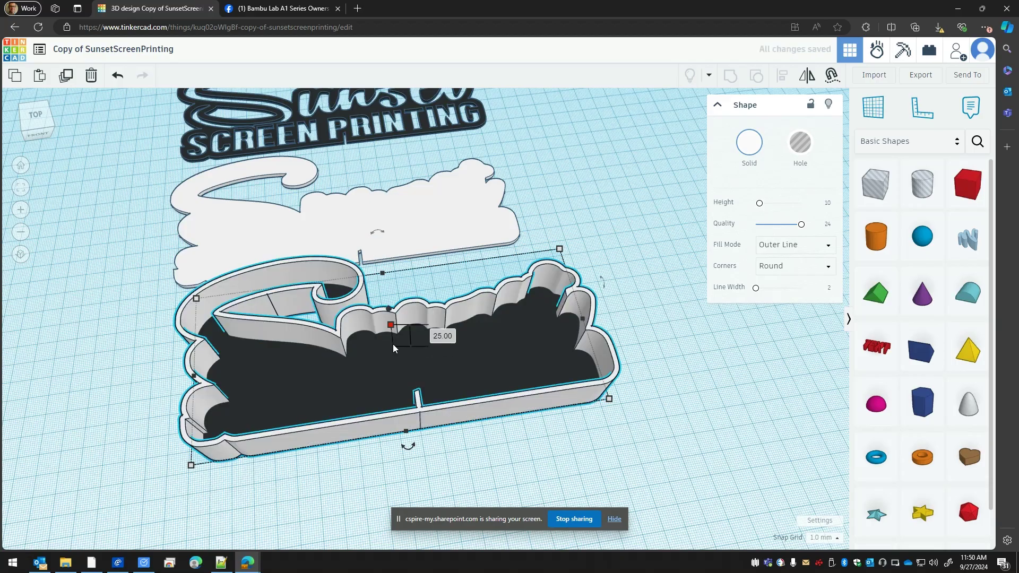
{"action": "left_click", "coordinate": [682, 466]}
Examine the tall outline wall and the black silhouette base inside it
{"action": "right_click_drag", "start_coordinate": [673, 433], "coordinate": [722, 389]}
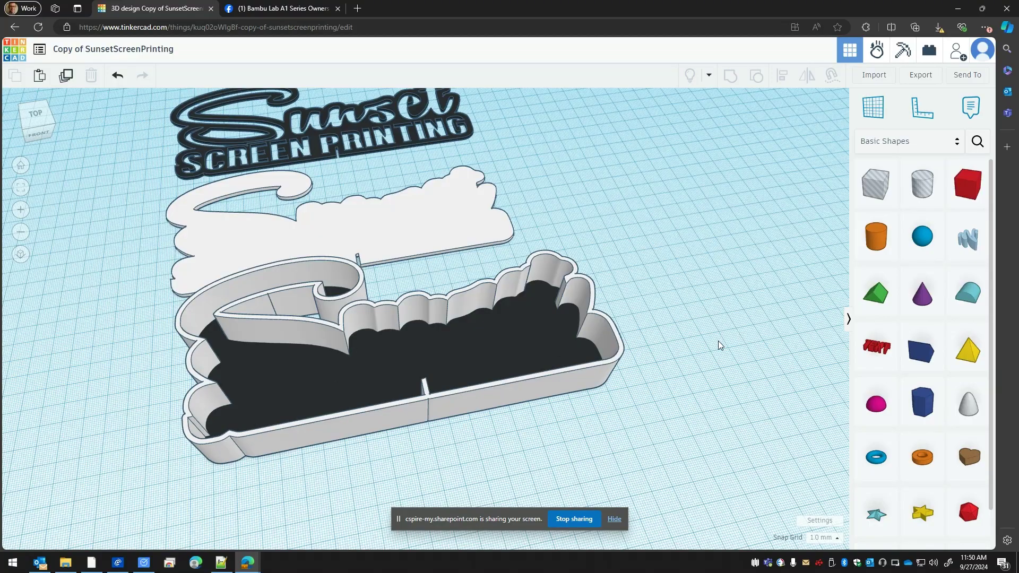
{"action": "right_click_drag", "start_coordinate": [718, 341], "coordinate": [703, 351]}
{"action": "left_click", "coordinate": [495, 312]}
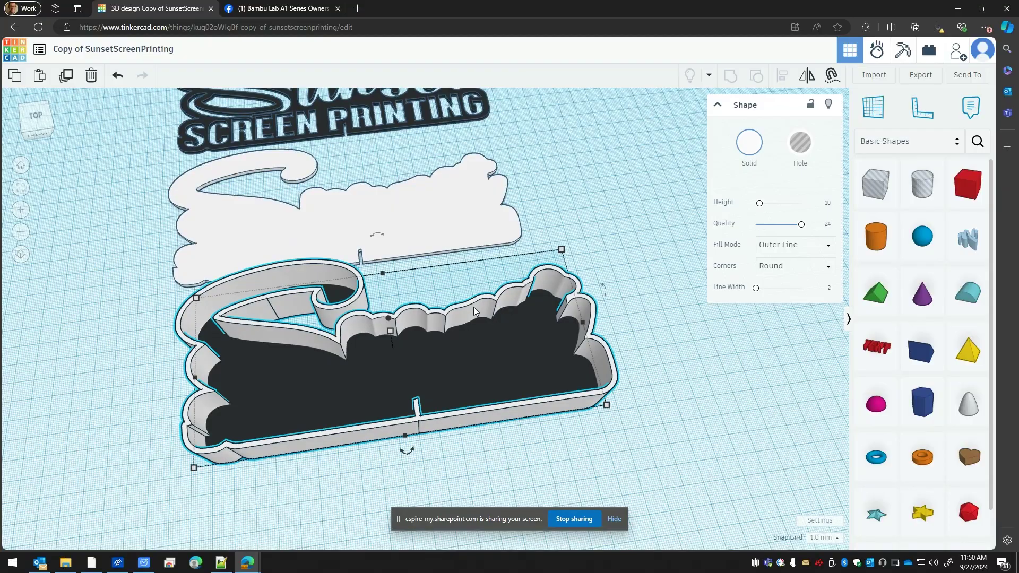
{"action": "left_click", "coordinate": [596, 377]}
{"action": "left_click", "coordinate": [533, 361]}
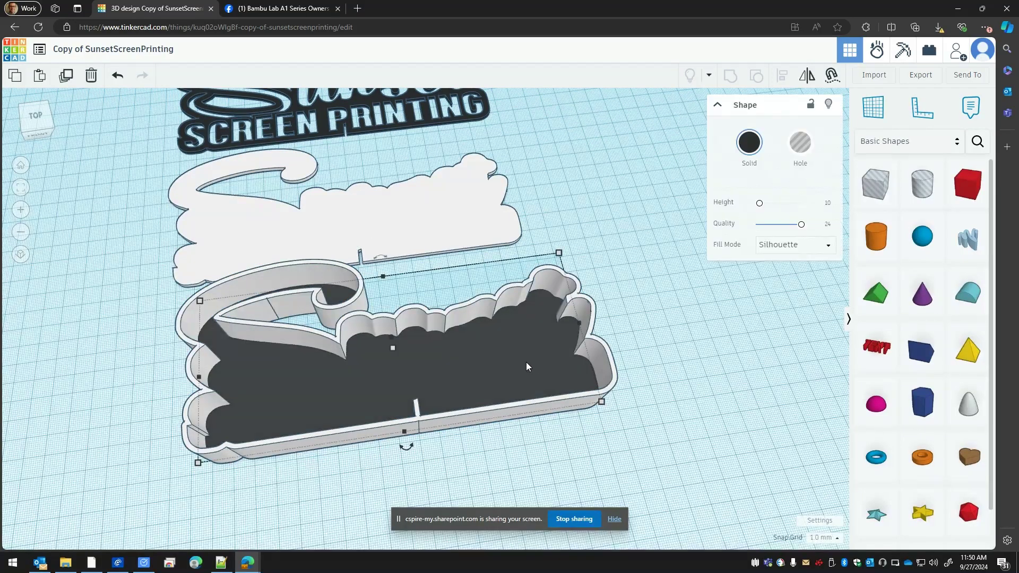
{"action": "left_click", "coordinate": [604, 321]}
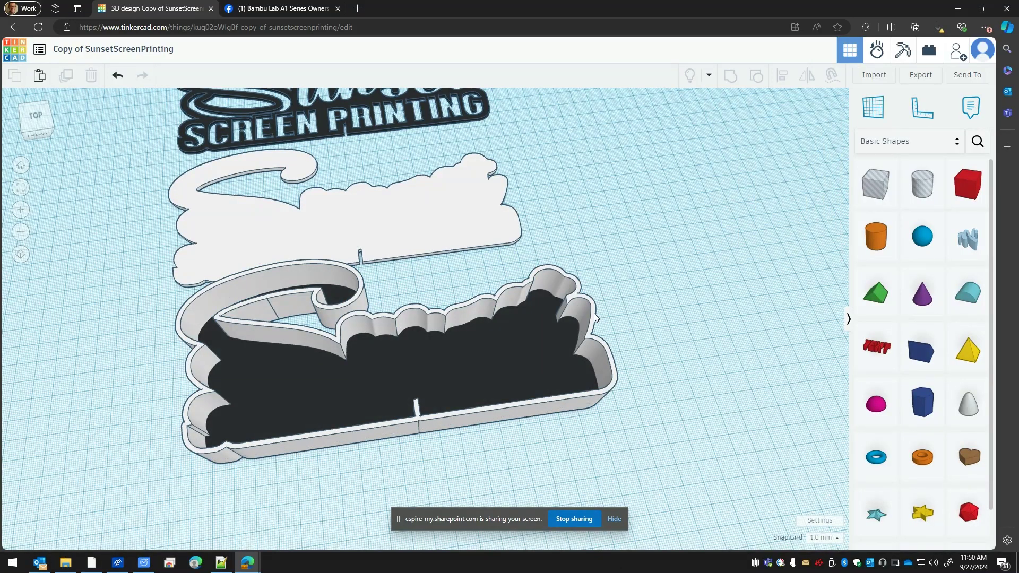
{"action": "left_click", "coordinate": [594, 313]}
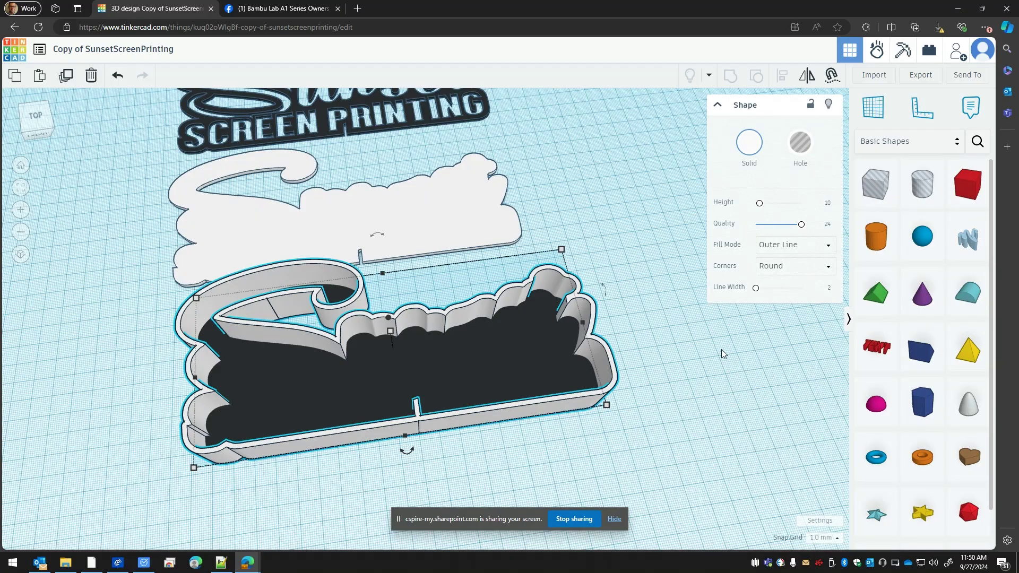
Move the separate white silhouette behind the walled shape 6 mm back and 2 mm sideways
{"action": "mouse_move", "coordinate": [478, 207]}
{"action": "left_mouse_down"}
{"action": "mouse_move", "coordinate": [504, 213]}
{"action": "mouse_move", "coordinate": [517, 193]}
{"action": "mouse_move", "coordinate": [464, 196]}
{"action": "left_mouse_up"}
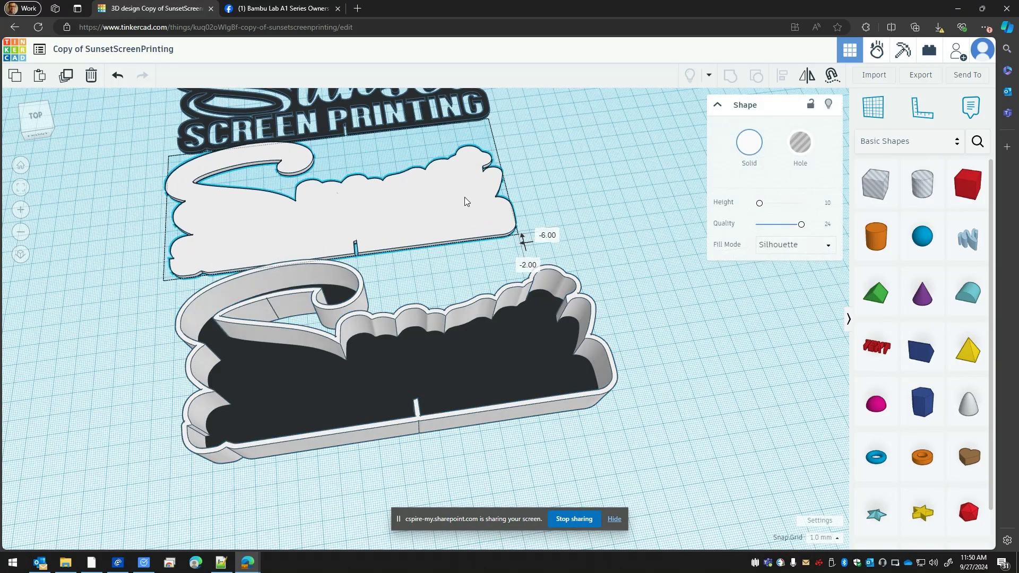
{"action": "left_click", "coordinate": [411, 99]}
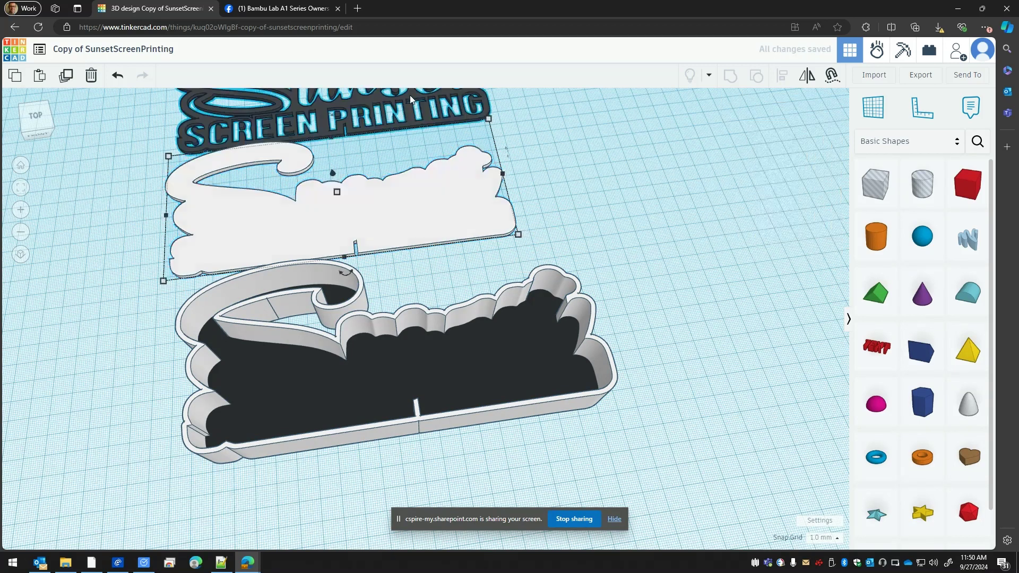
{"action": "left_click", "coordinate": [422, 199]}
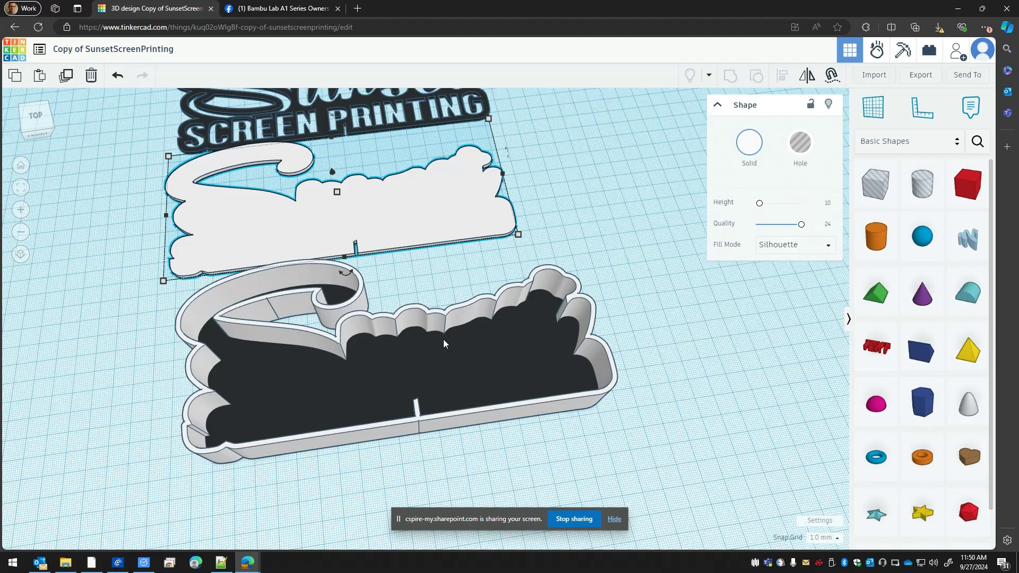
Duplicate the tall outline wall in place and set the copy's fill mode to Inner Line
{"action": "left_click", "coordinate": [458, 316]}
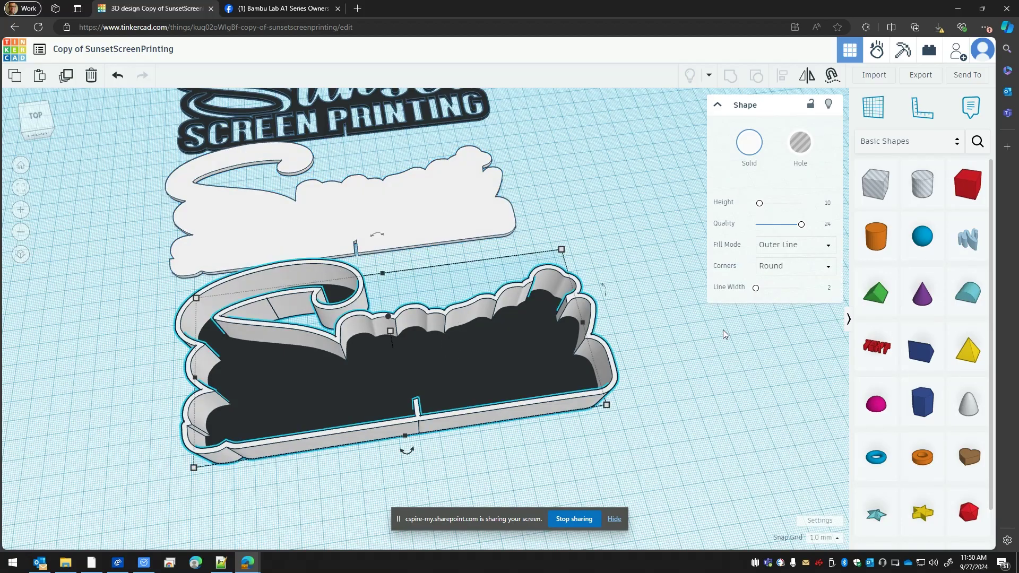
{"action": "left_click", "coordinate": [677, 356]}
{"action": "left_click", "coordinate": [612, 360]}
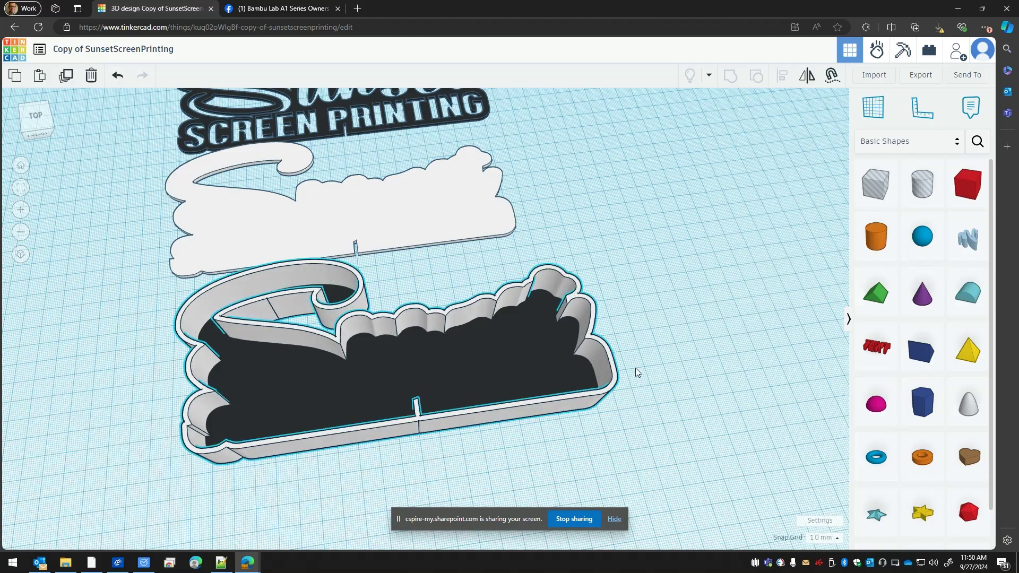
{"action": "key", "text": "ctrl+d"}
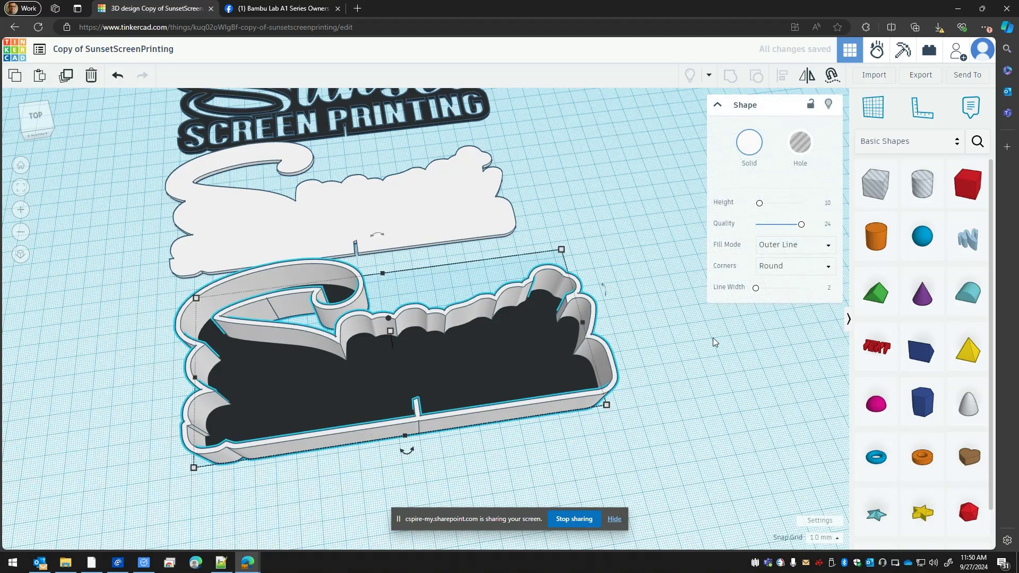
{"action": "left_click", "coordinate": [772, 250]}
{"action": "left_click", "coordinate": [776, 309]}
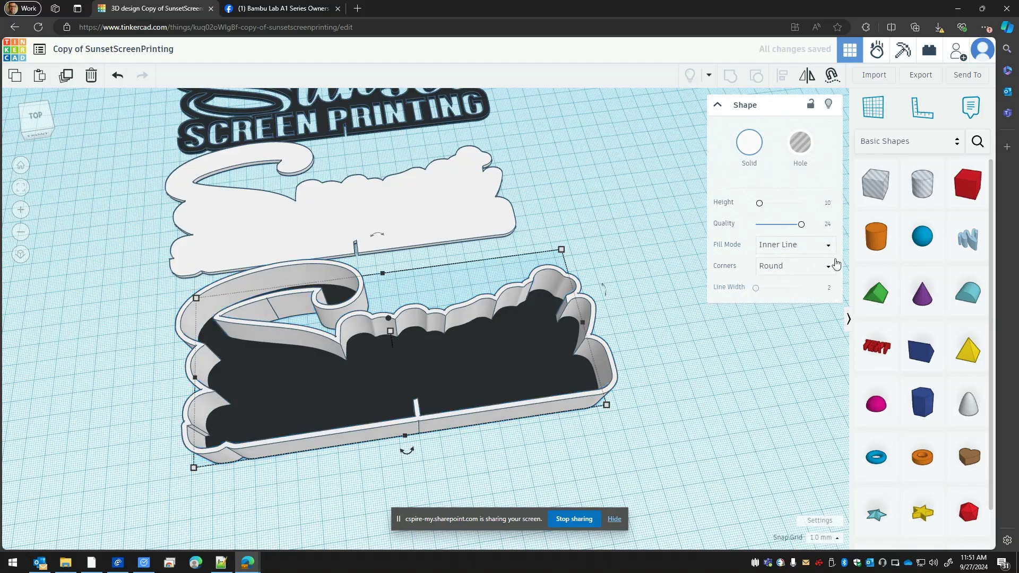
{"action": "left_click", "coordinate": [830, 290]}
{"action": "left_click", "coordinate": [755, 373]}
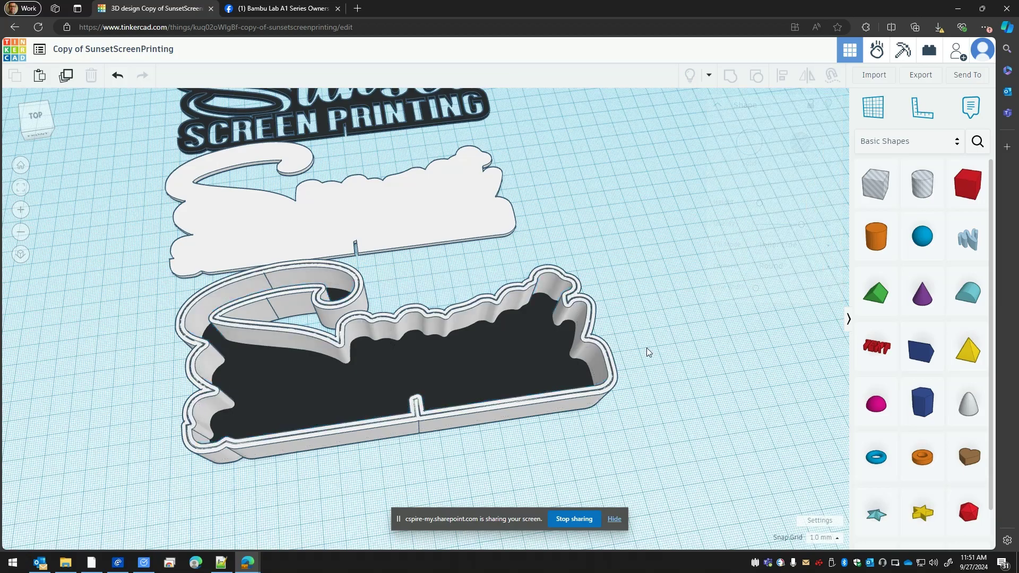
Set the height of the inner line shape to 4 mm
{"action": "left_click", "coordinate": [447, 321]}
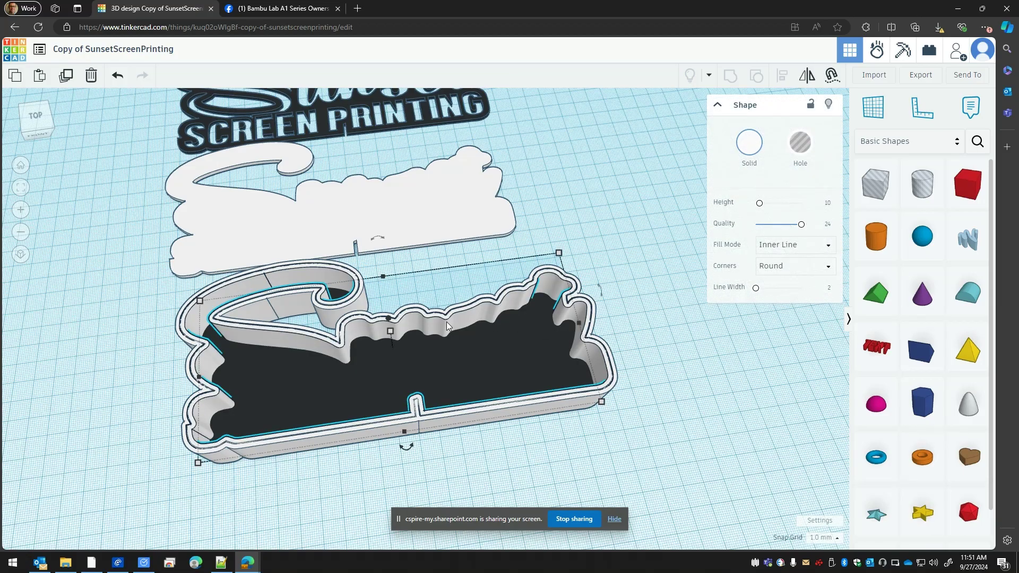
{"action": "mouse_move", "coordinate": [392, 329]}
{"action": "left_click", "coordinate": [390, 332]}
{"action": "type", "text": "4"}
{"action": "key", "text": "Return"}
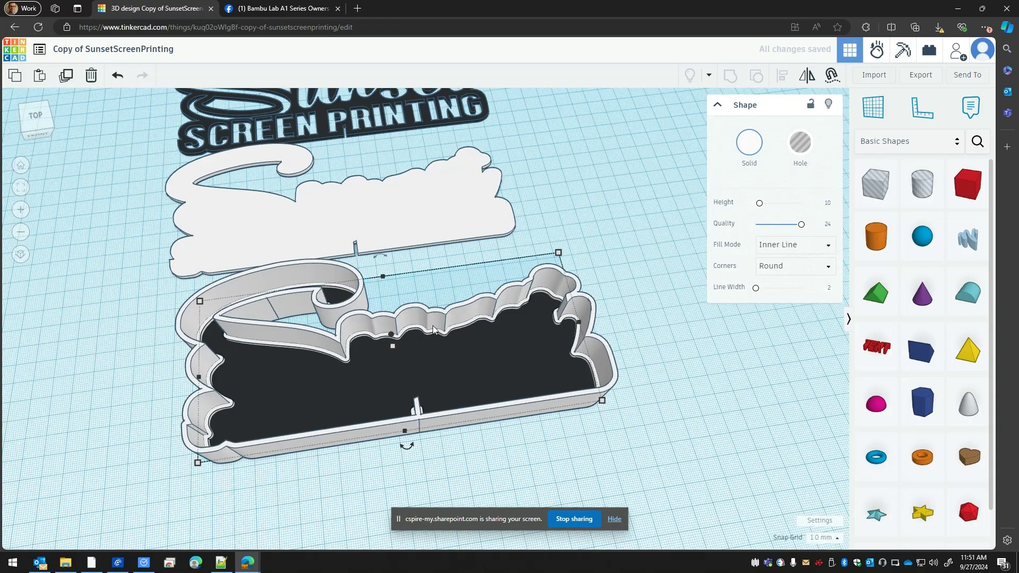
{"action": "right_click_drag", "start_coordinate": [433, 327], "coordinate": [418, 295]}
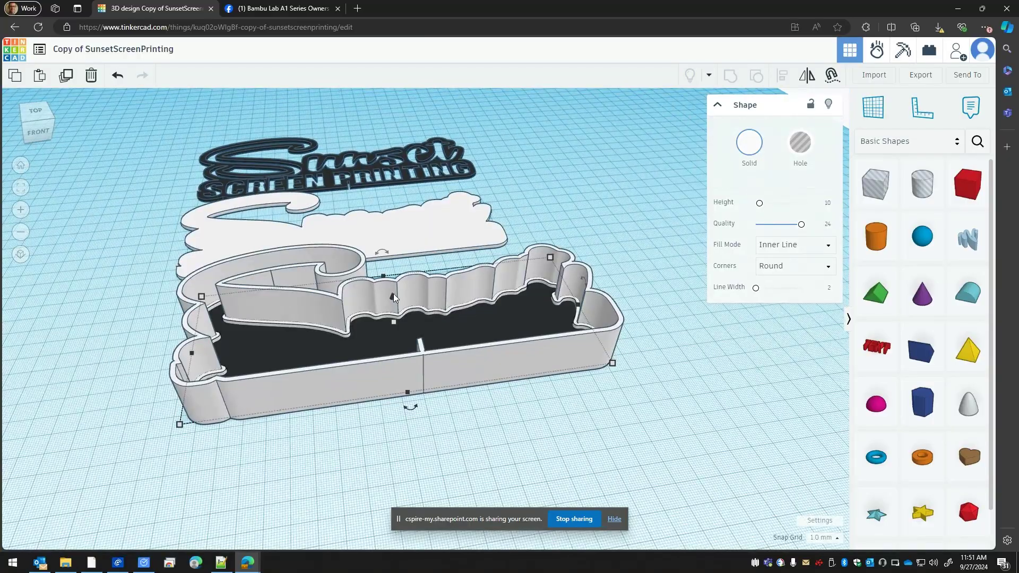
Raise the inner line ledge 16 mm inside the tall outline wall
{"action": "left_click_drag", "start_coordinate": [392, 298], "coordinate": [391, 272]}
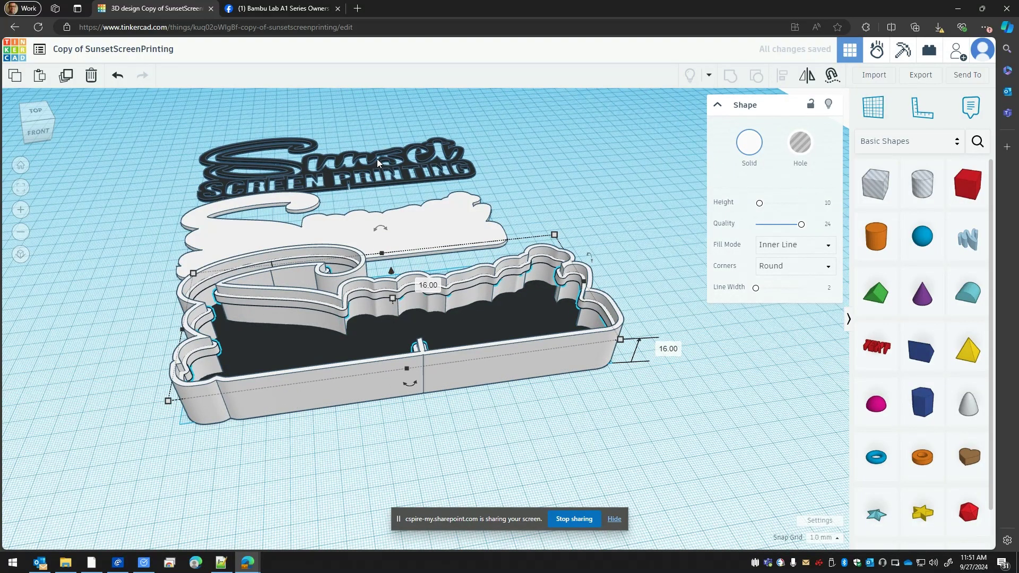
{"action": "left_click", "coordinate": [376, 158]}
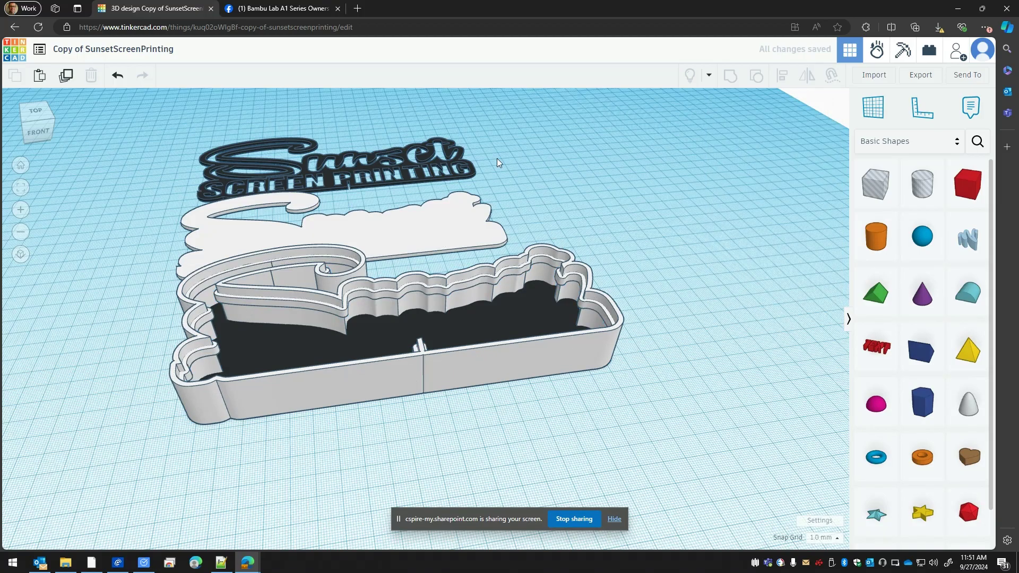
{"action": "left_click", "coordinate": [424, 156]}
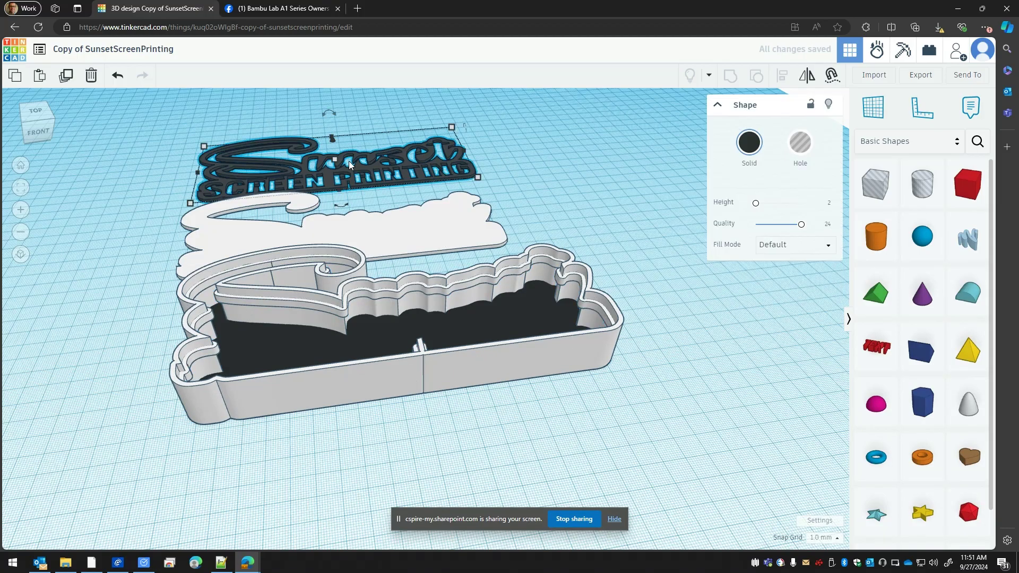
{"action": "left_click", "coordinate": [441, 226]}
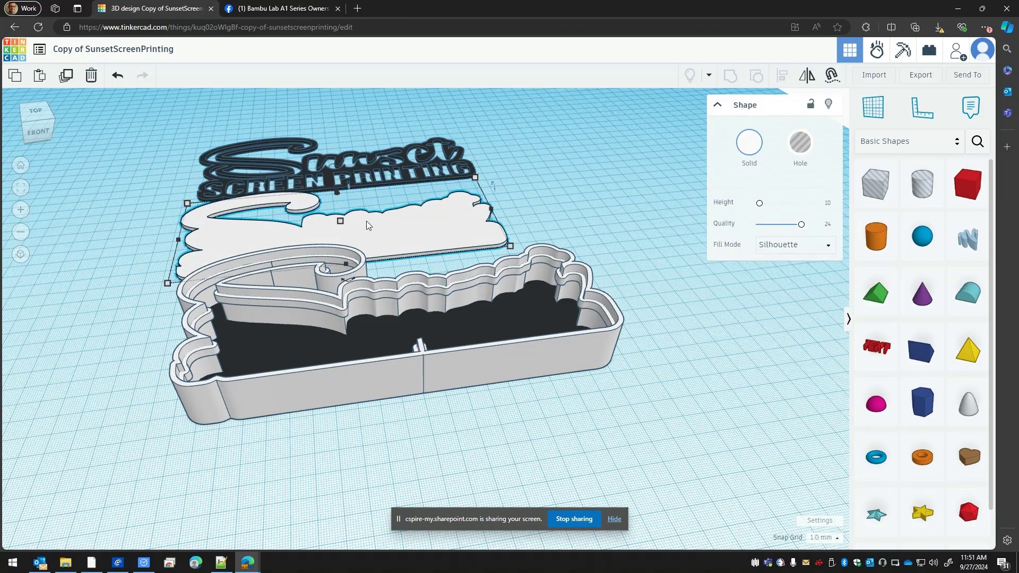
{"action": "left_click", "coordinate": [446, 292]}
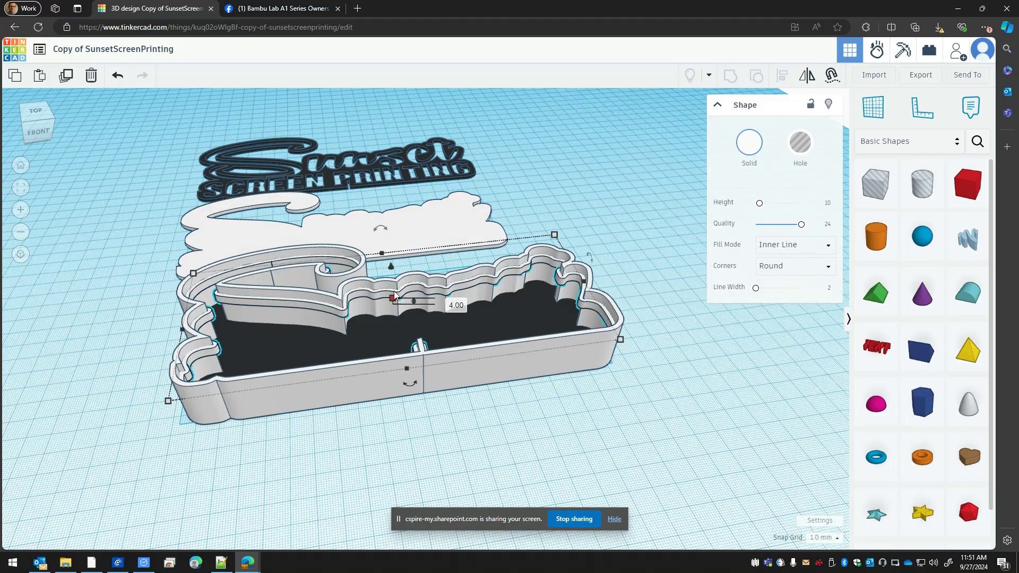
{"action": "mouse_move", "coordinate": [392, 298]}
{"action": "left_click", "coordinate": [628, 239]}
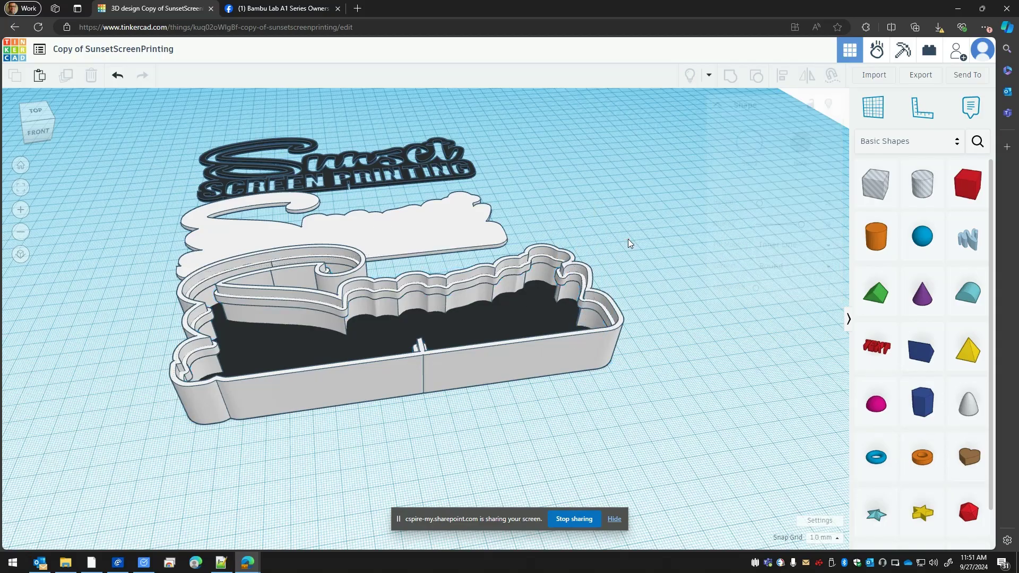
Group the outline wall, the inner line ledge and the black base silhouette into one shape
{"action": "right_click_drag", "start_coordinate": [630, 246], "coordinate": [634, 276]}
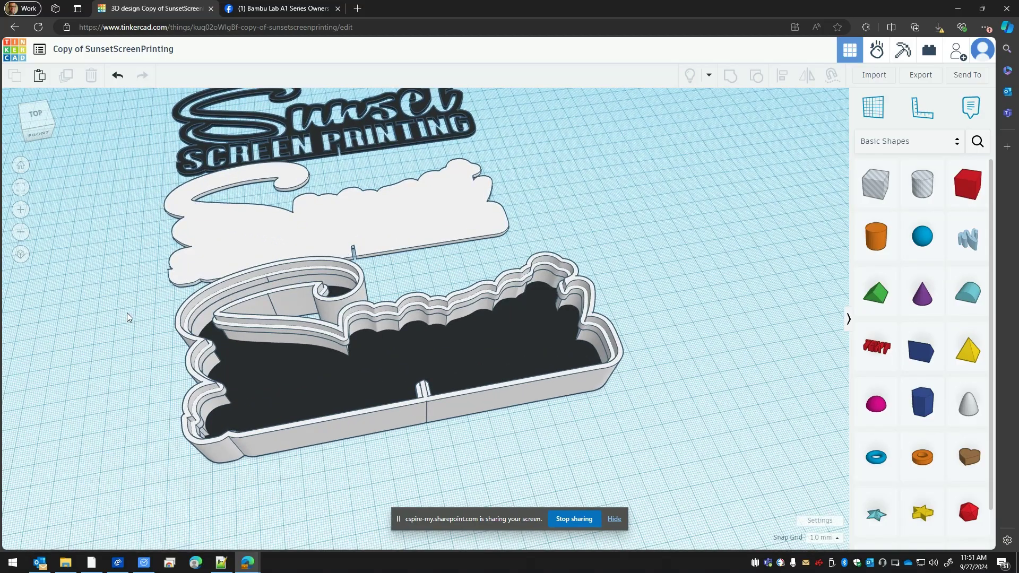
{"action": "left_click_drag", "start_coordinate": [126, 313], "coordinate": [718, 432]}
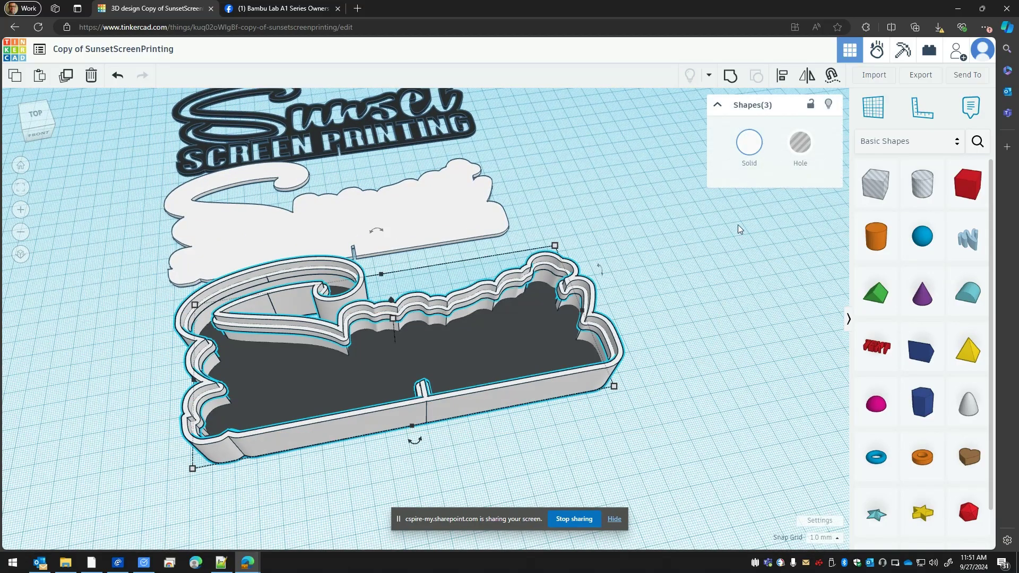
{"action": "left_click", "coordinate": [730, 75]}
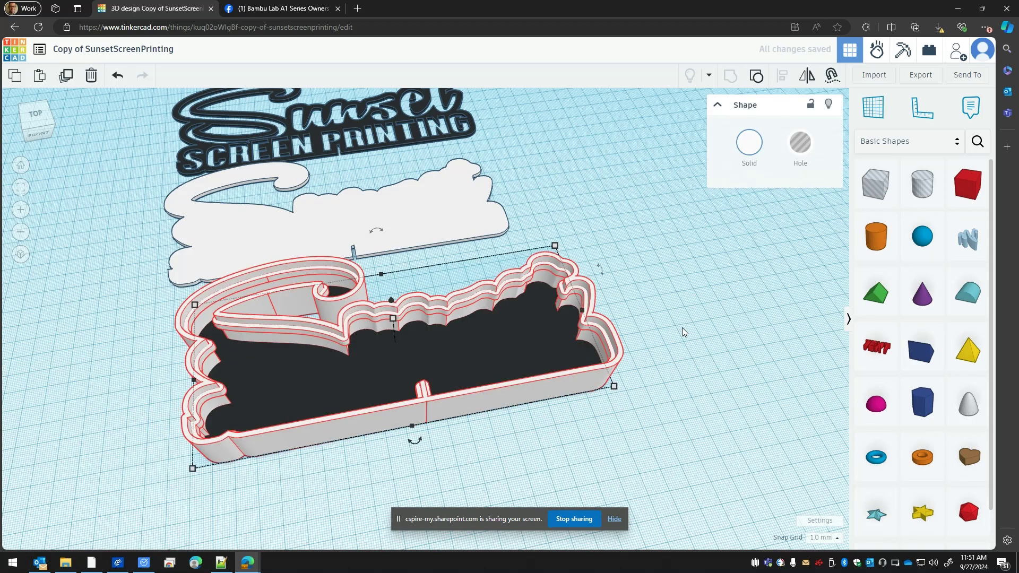
{"action": "left_click", "coordinate": [682, 327]}
{"action": "right_click_drag", "start_coordinate": [691, 337], "coordinate": [695, 313]}
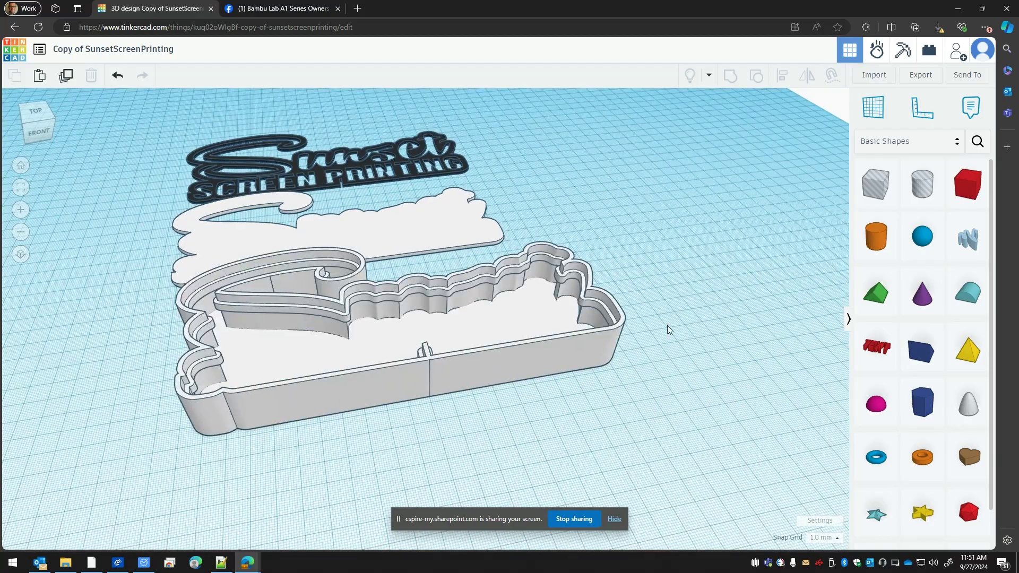
Set the solid color of the grouped walled base to black
{"action": "left_click", "coordinate": [598, 333]}
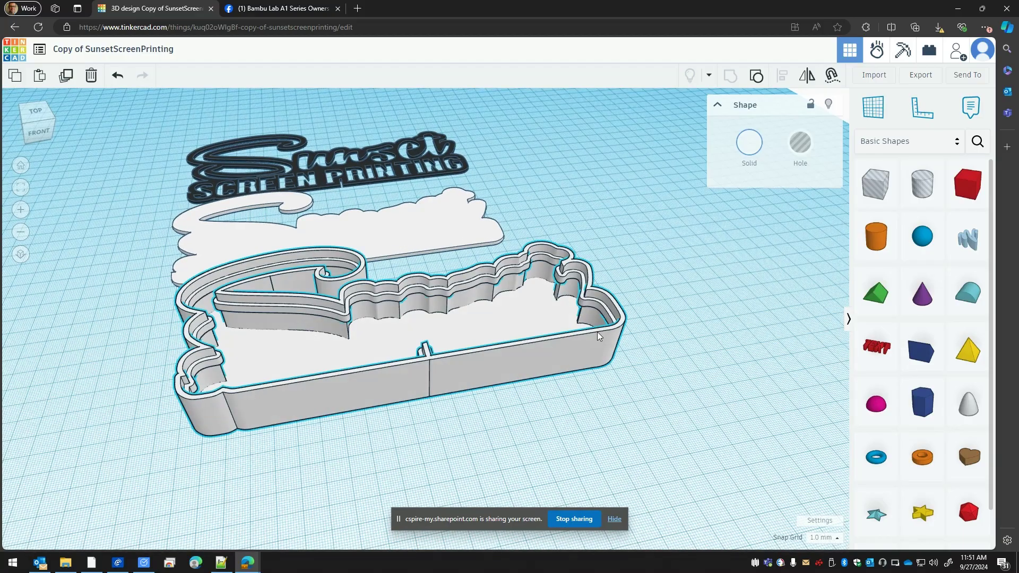
{"action": "left_click", "coordinate": [754, 159]}
{"action": "left_click", "coordinate": [859, 283]}
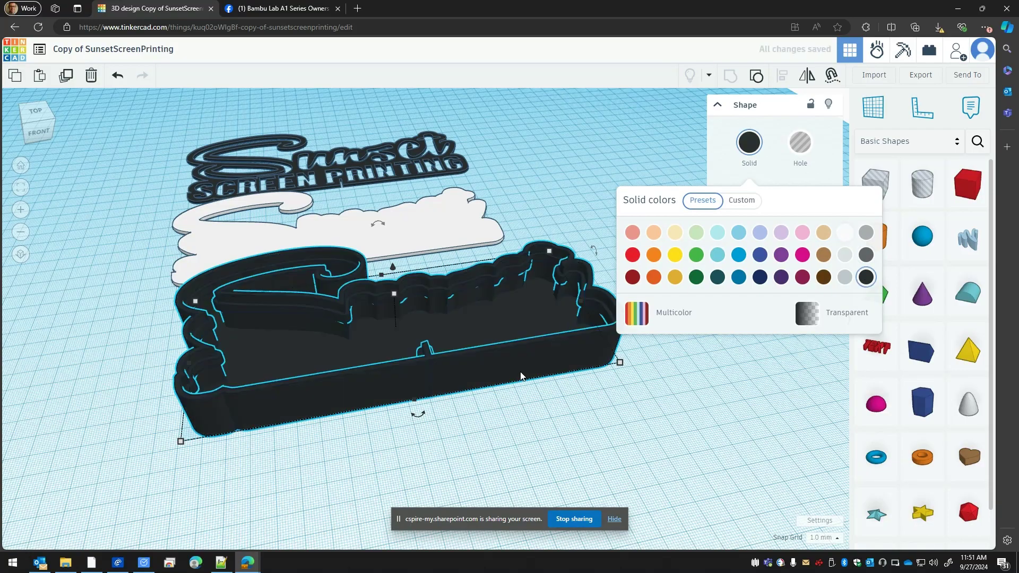
{"action": "left_click", "coordinate": [545, 422]}
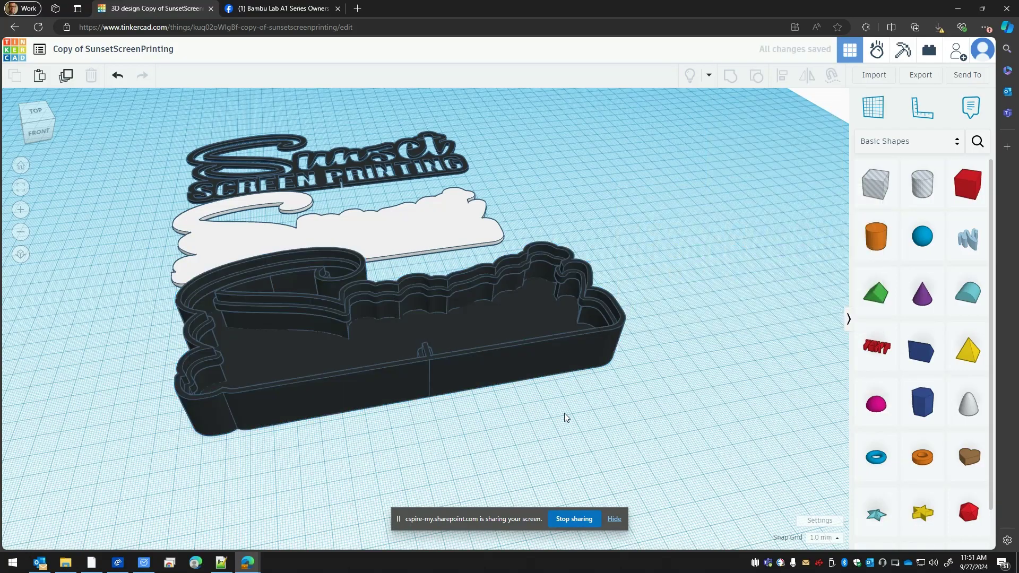
Move the black logo lettering about 76 mm forward and 3 mm sideways over the white silhouette, and raise it above the silhouette
{"action": "right_click_drag", "start_coordinate": [565, 413], "coordinate": [427, 234]}
{"action": "left_click", "coordinate": [432, 237]}
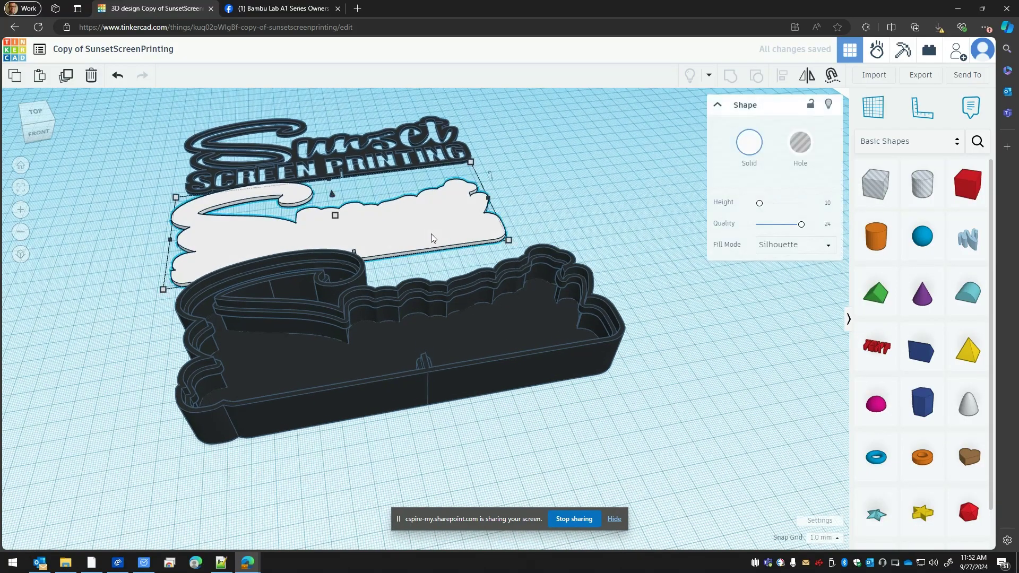
{"action": "left_click", "coordinate": [596, 191]}
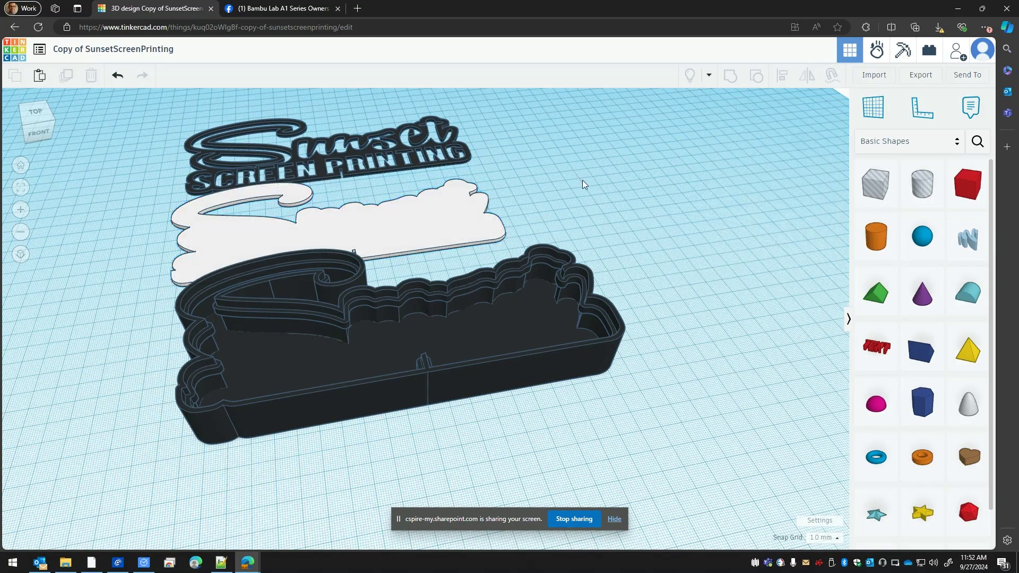
{"action": "left_click", "coordinate": [403, 191]}
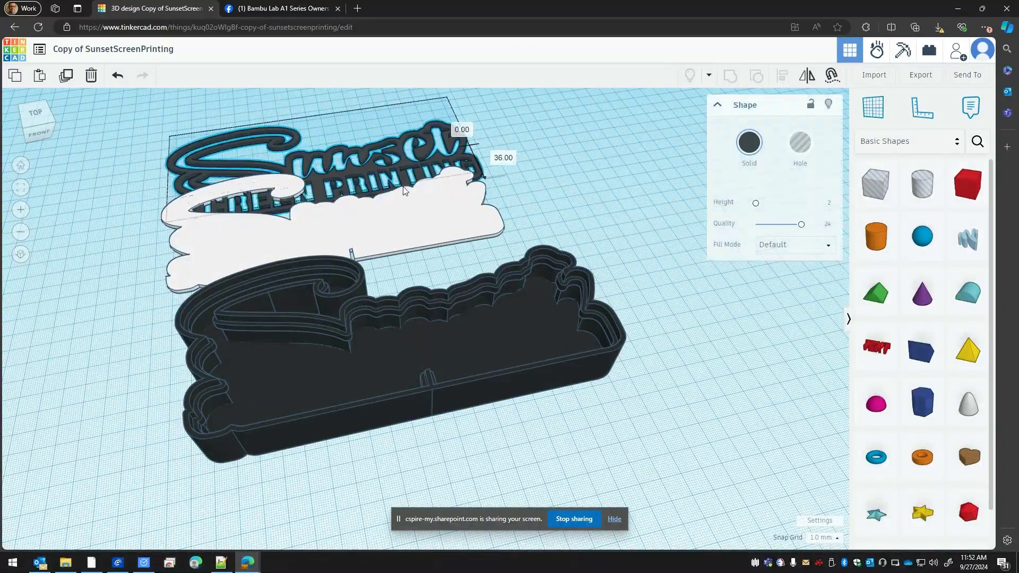
{"action": "left_click", "coordinate": [405, 199]}
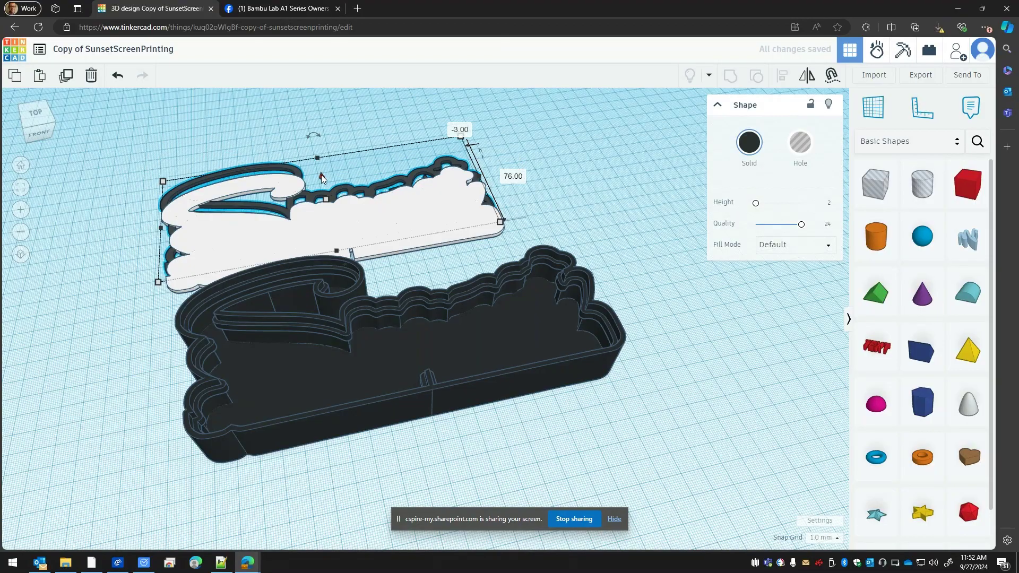
{"action": "left_click_drag", "start_coordinate": [321, 174], "coordinate": [321, 171]}
{"action": "left_click", "coordinate": [544, 166]}
{"action": "right_click_drag", "start_coordinate": [544, 165], "coordinate": [539, 156]}
{"action": "scroll", "coordinate": [411, 193], "scroll_direction": "up", "scroll_amount": 1}
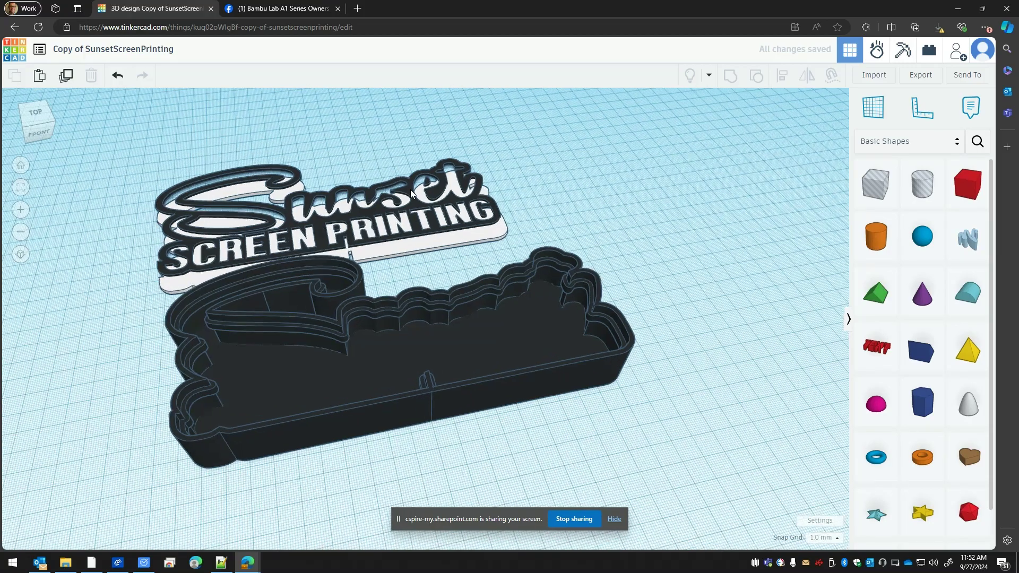
{"action": "scroll", "coordinate": [409, 190], "scroll_direction": "up", "scroll_amount": 6}
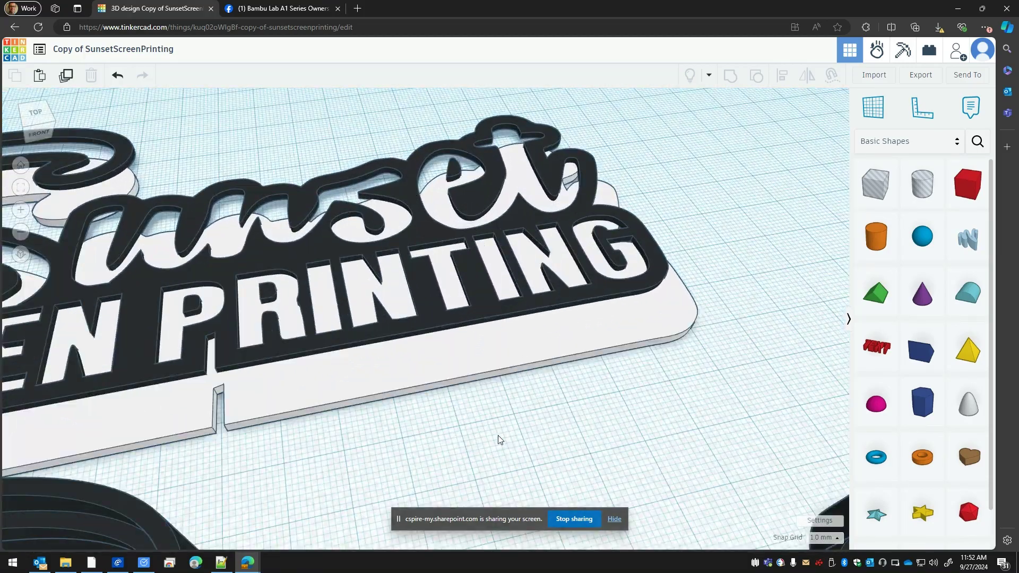
Center-align the black logo lettering with the white silhouette along both horizontal directions
{"action": "right_click_drag", "start_coordinate": [497, 433], "coordinate": [354, 404]}
{"action": "scroll", "coordinate": [353, 405], "scroll_direction": "down", "scroll_amount": 2}
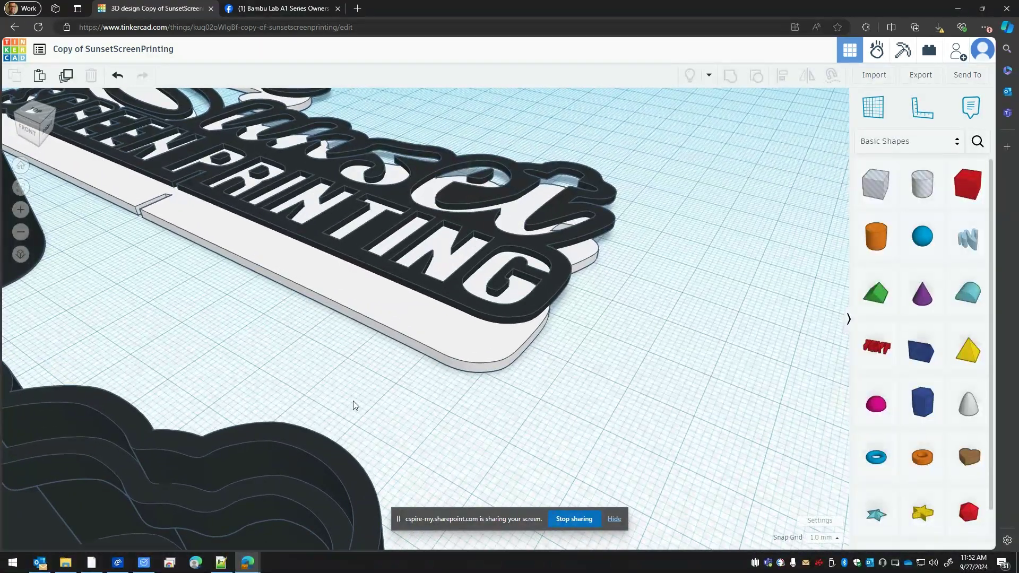
{"action": "left_click", "coordinate": [239, 220]}
{"action": "right_click_drag", "start_coordinate": [290, 318], "coordinate": [341, 405]}
{"action": "scroll", "coordinate": [320, 420], "scroll_direction": "down", "scroll_amount": 3}
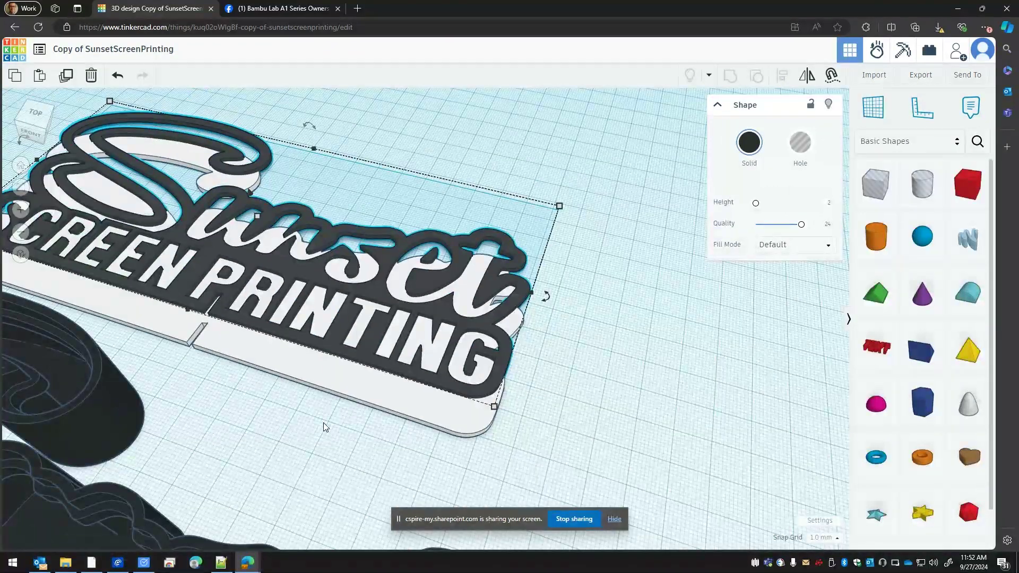
{"action": "left_click", "coordinate": [282, 376], "text": "shift"}
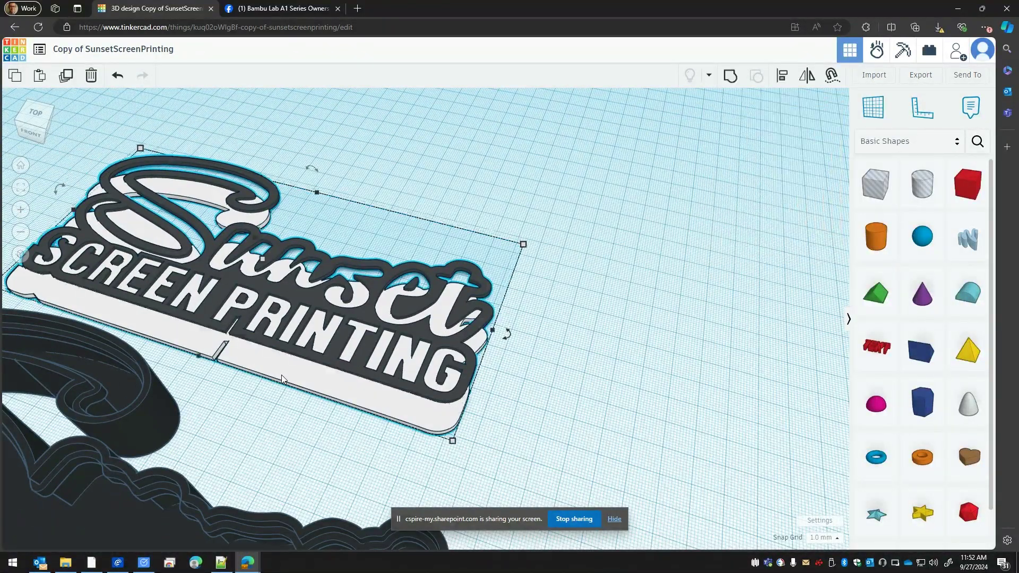
{"action": "key", "text": "l"}
{"action": "left_click", "coordinate": [63, 208]}
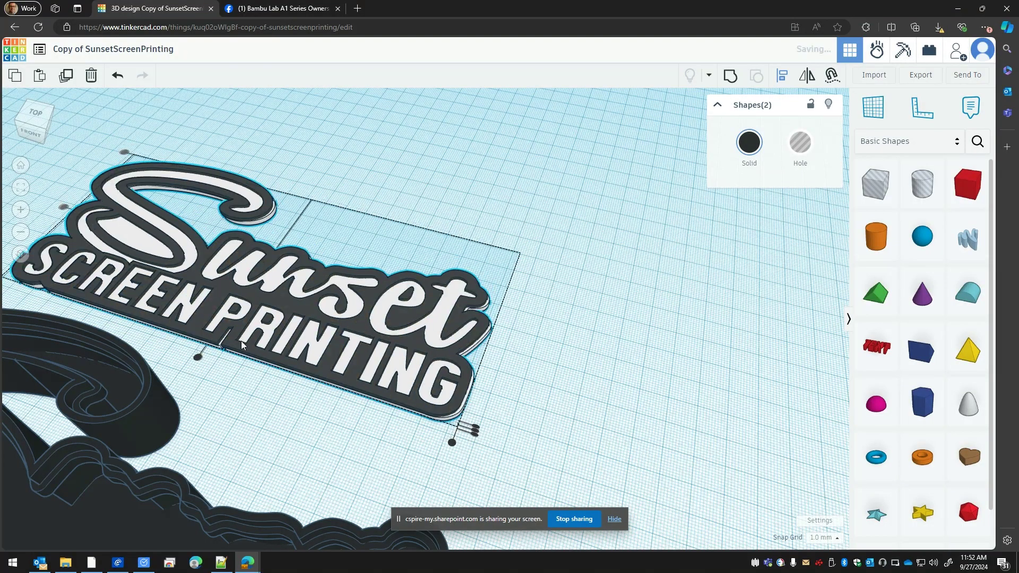
{"action": "left_click", "coordinate": [198, 357]}
Examine how the black logo lettering sits on the white silhouette, from the front edge and from above
{"action": "left_click", "coordinate": [288, 419]}
{"action": "right_click_drag", "start_coordinate": [549, 419], "coordinate": [619, 399]}
{"action": "right_click_drag", "start_coordinate": [403, 408], "coordinate": [379, 355]}
{"action": "scroll", "coordinate": [379, 354], "scroll_direction": "up", "scroll_amount": 3}
{"action": "scroll", "coordinate": [379, 354], "scroll_direction": "up", "scroll_amount": 5}
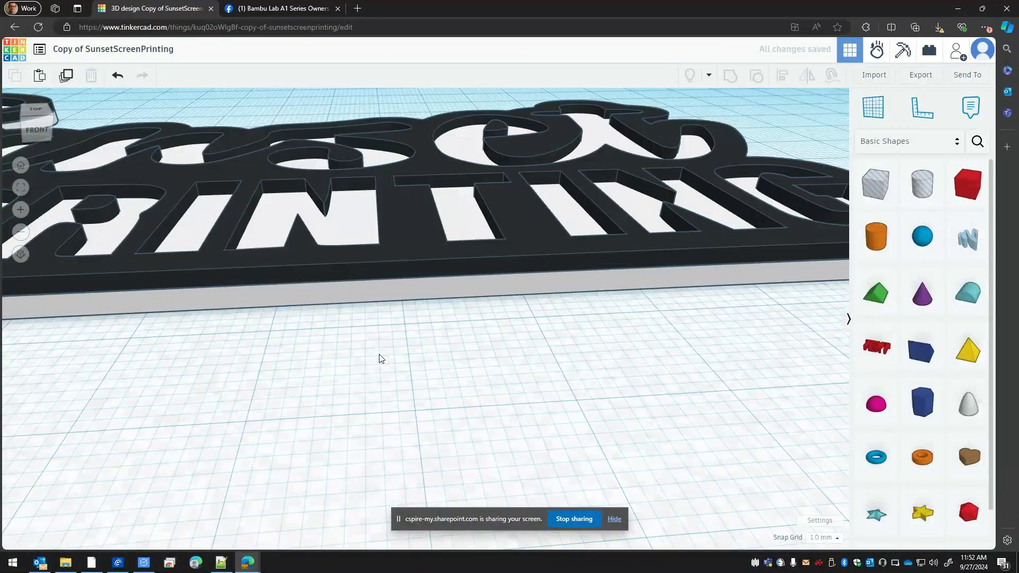
{"action": "right_click_drag", "start_coordinate": [387, 332], "coordinate": [387, 308]}
{"action": "right_click_drag", "start_coordinate": [388, 343], "coordinate": [383, 425]}
{"action": "scroll", "coordinate": [383, 425], "scroll_direction": "down", "scroll_amount": 5}
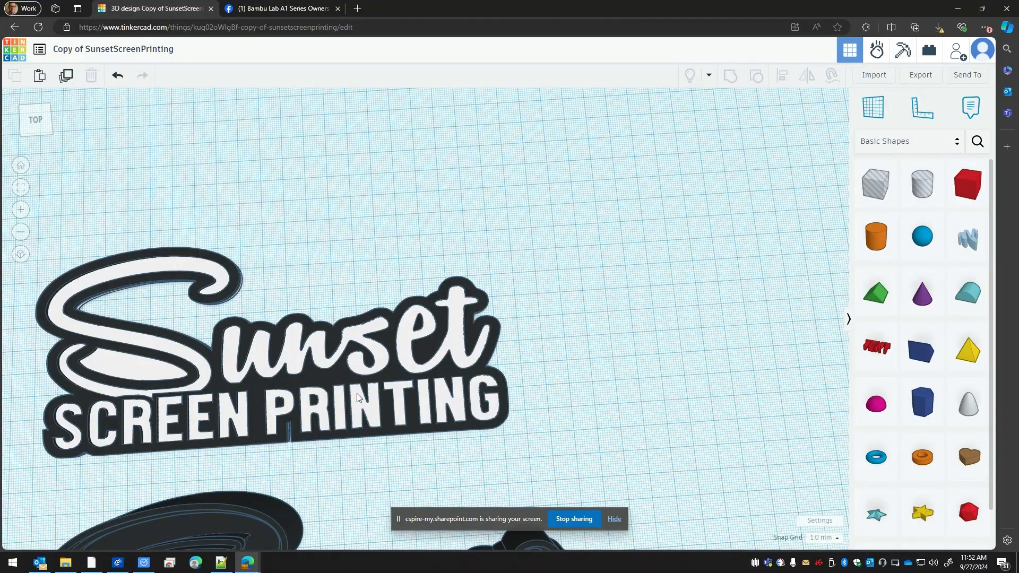
{"action": "left_click", "coordinate": [315, 373]}
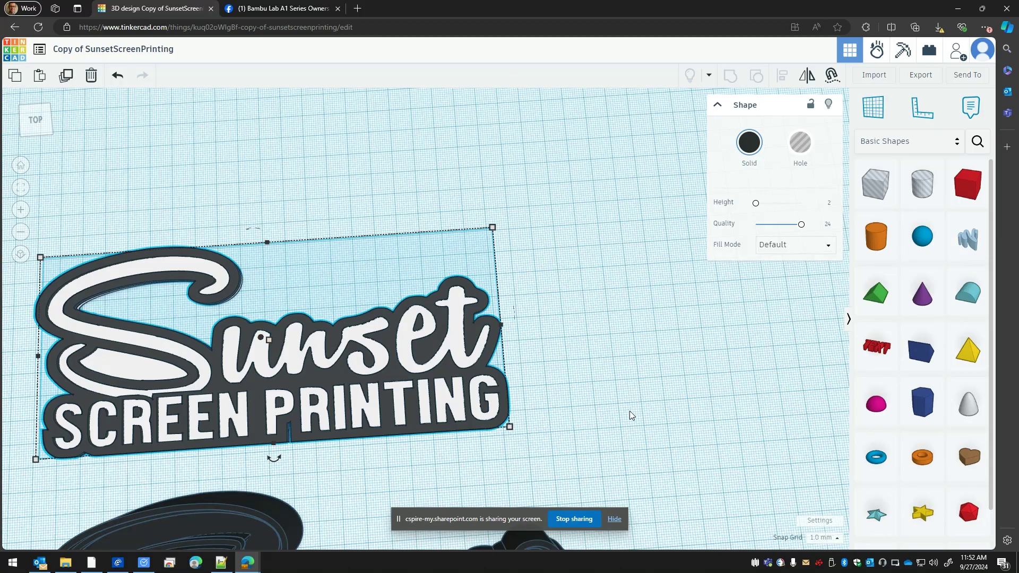
Place a cylinder on the walled base's floor, near the front edge right of the notch, and set its height to 5 mm
{"action": "middle_click_drag", "start_coordinate": [594, 396], "coordinate": [645, 276]}
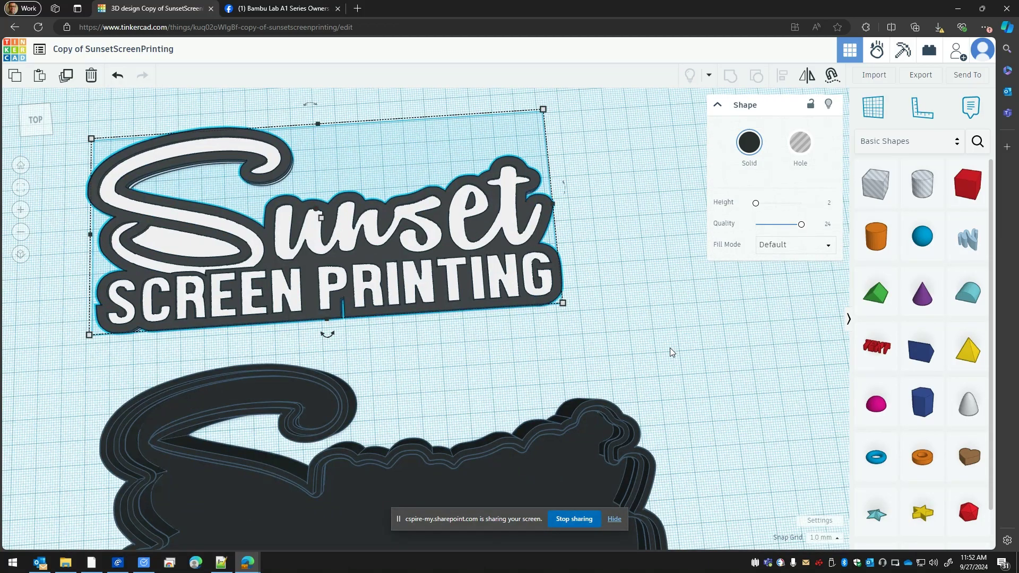
{"action": "middle_click_drag", "start_coordinate": [670, 349], "coordinate": [650, 264]}
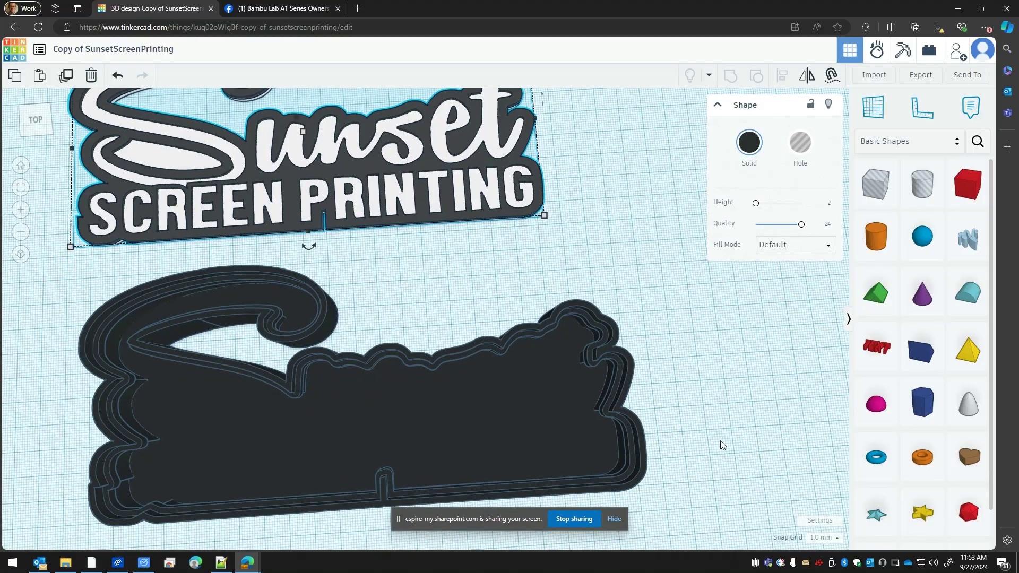
{"action": "left_click", "coordinate": [721, 440]}
{"action": "middle_click_drag", "start_coordinate": [705, 428], "coordinate": [678, 389]}
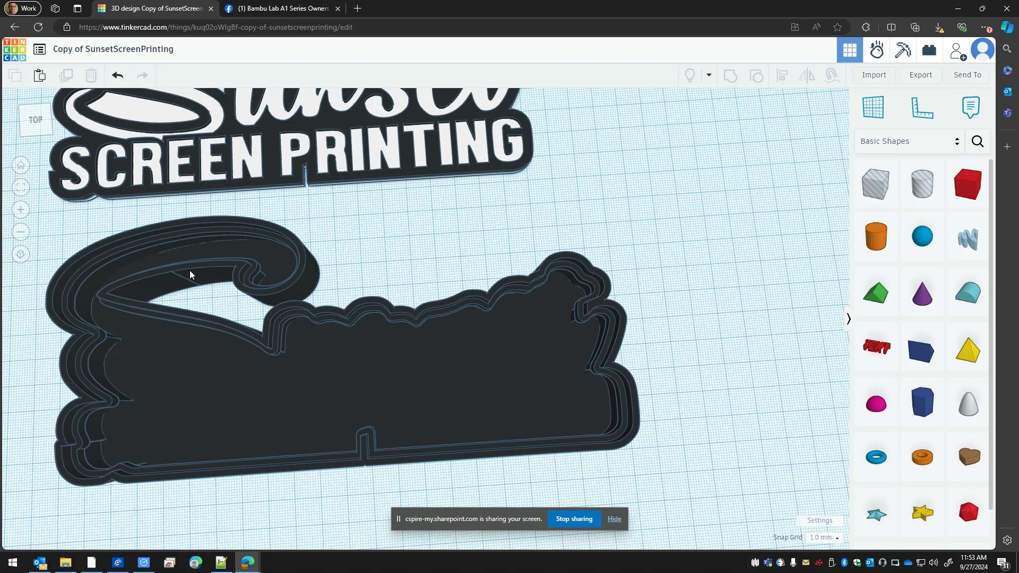
{"action": "left_click", "coordinate": [886, 237]}
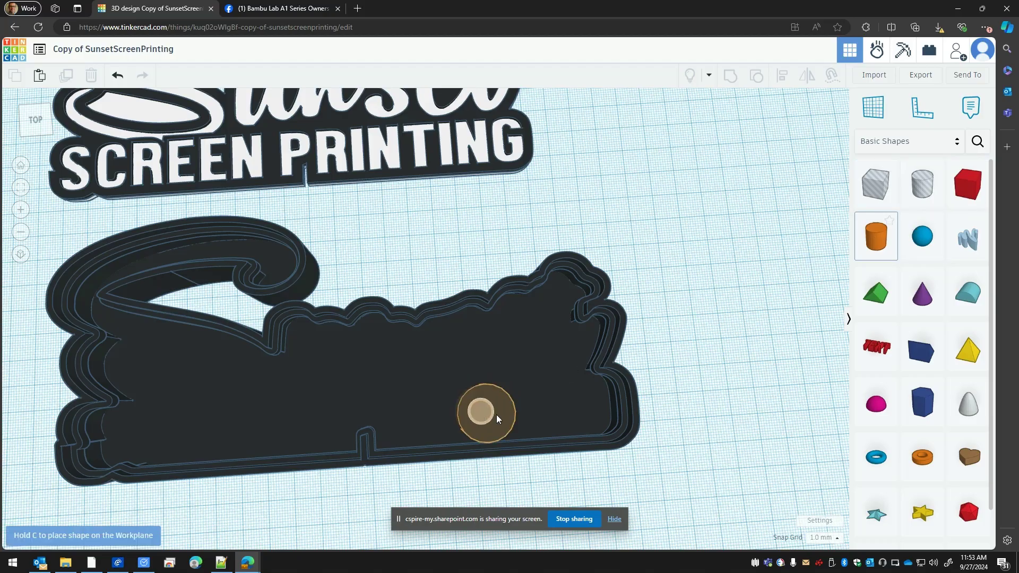
{"action": "left_click", "coordinate": [499, 415]}
{"action": "mouse_move", "coordinate": [485, 413]}
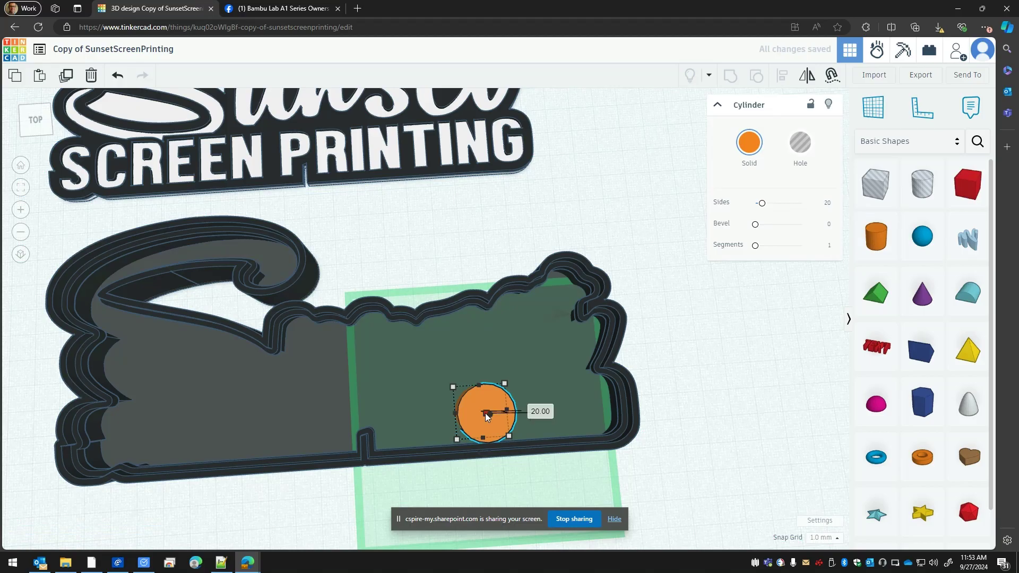
{"action": "left_click", "coordinate": [486, 414]}
{"action": "key", "text": "Tab"}
{"action": "type", "text": "5"}
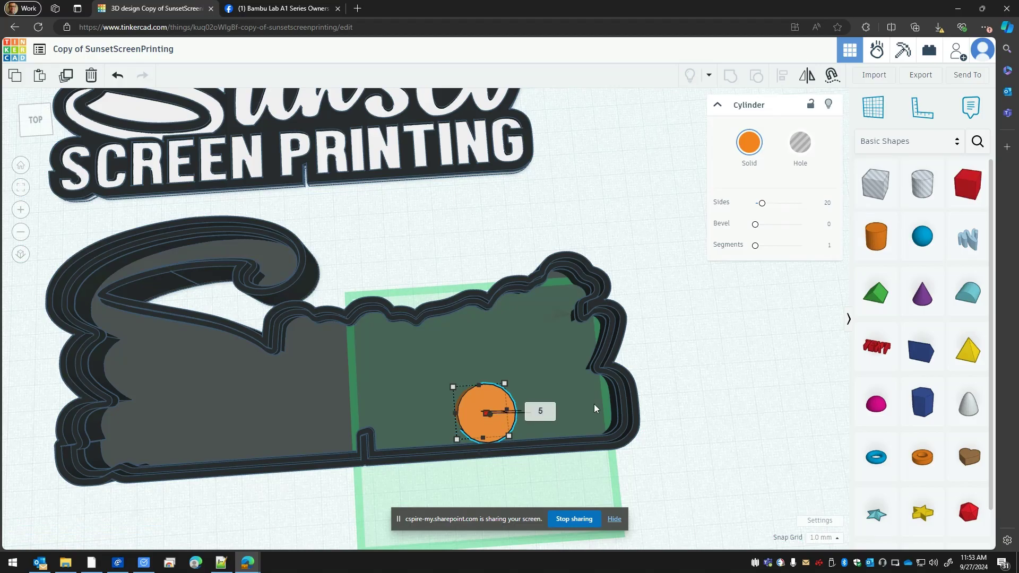
{"action": "key", "text": "Return"}
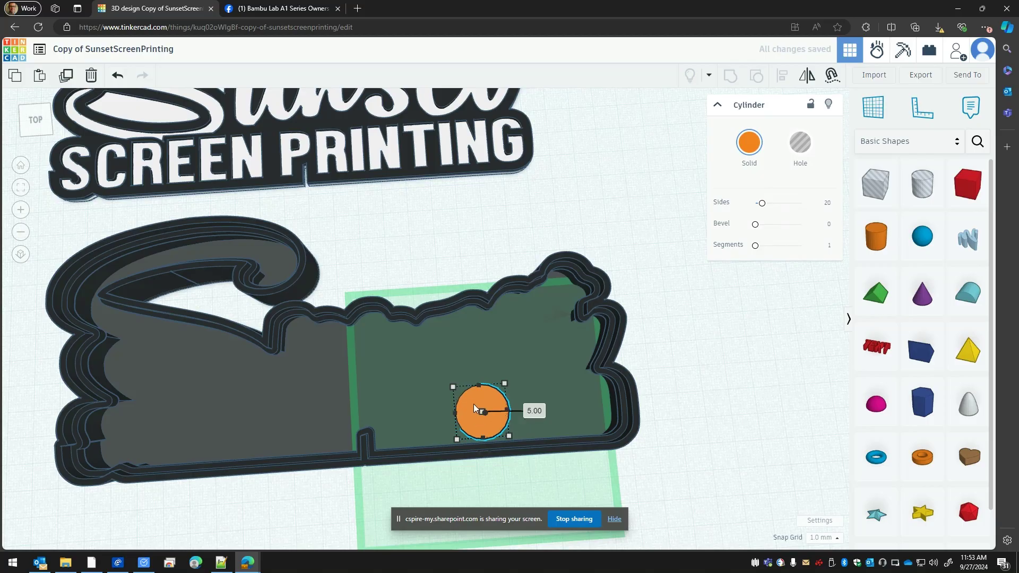
Resize the cylinder on the walled base's floor to 5 mm long and 5 mm wide
{"action": "mouse_move", "coordinate": [504, 386]}
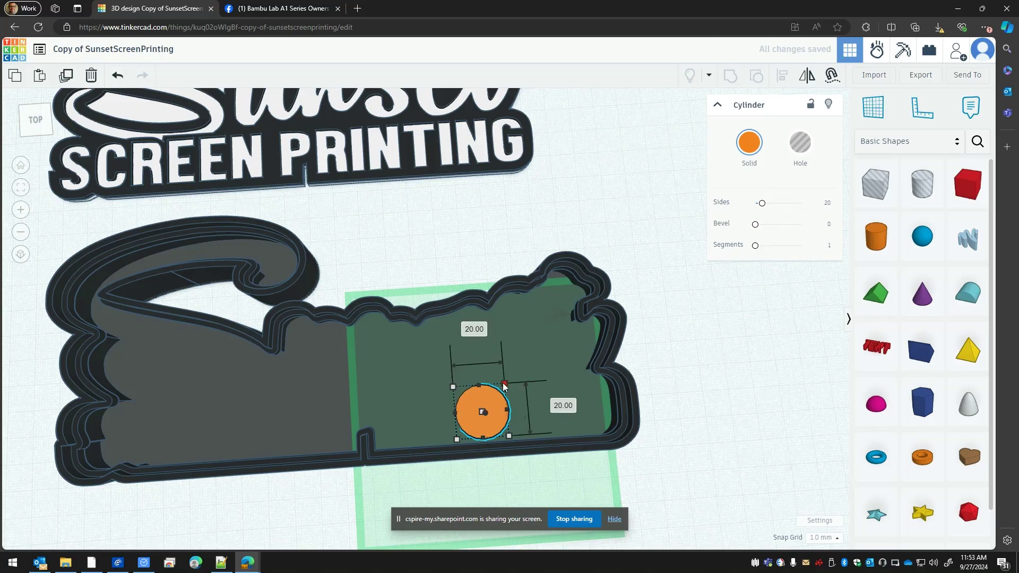
{"action": "key", "text": "Tab"}
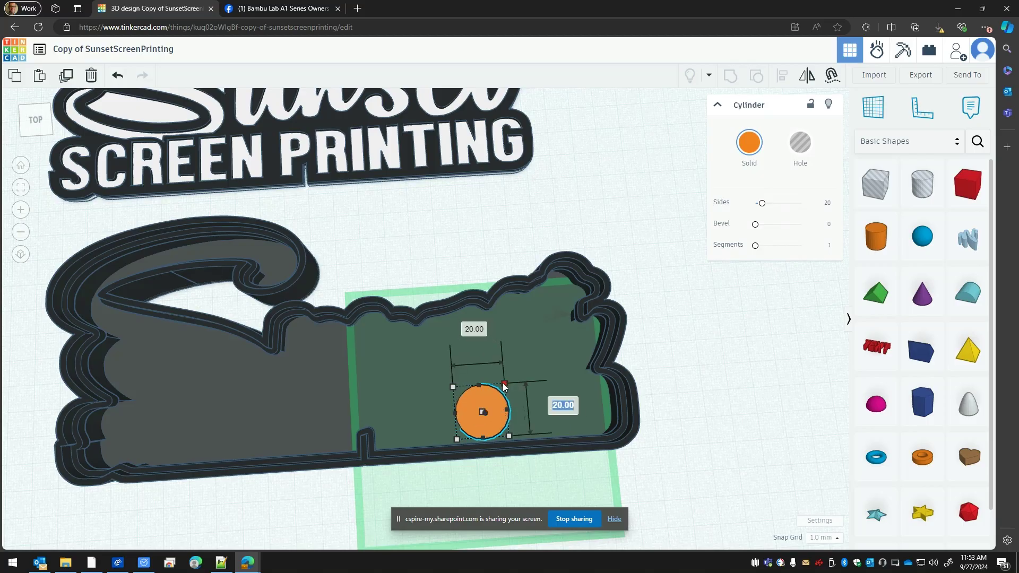
{"action": "type", "text": "5"}
{"action": "key", "text": "Tab"}
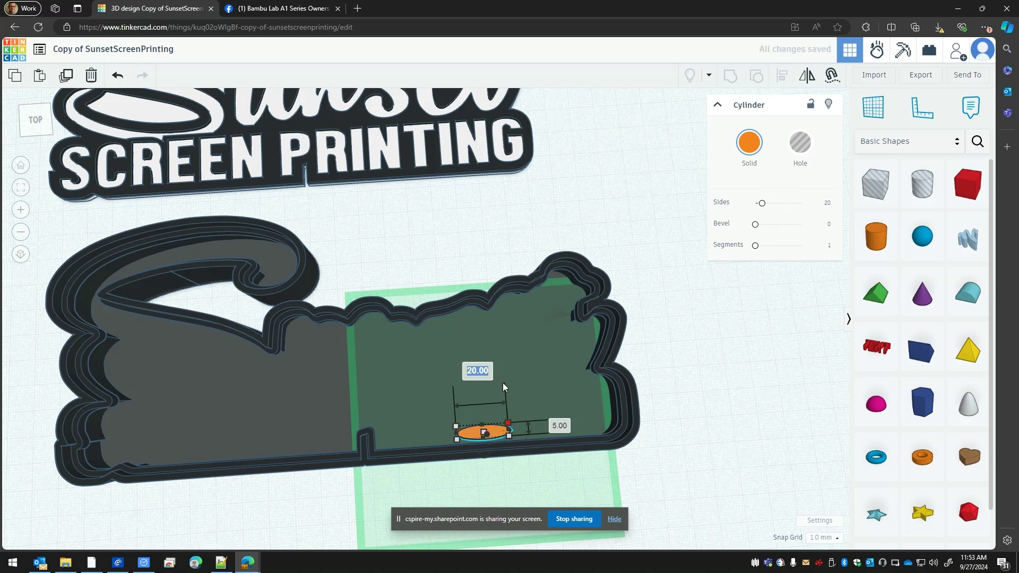
{"action": "type", "text": "5"}
{"action": "key", "text": "Return"}
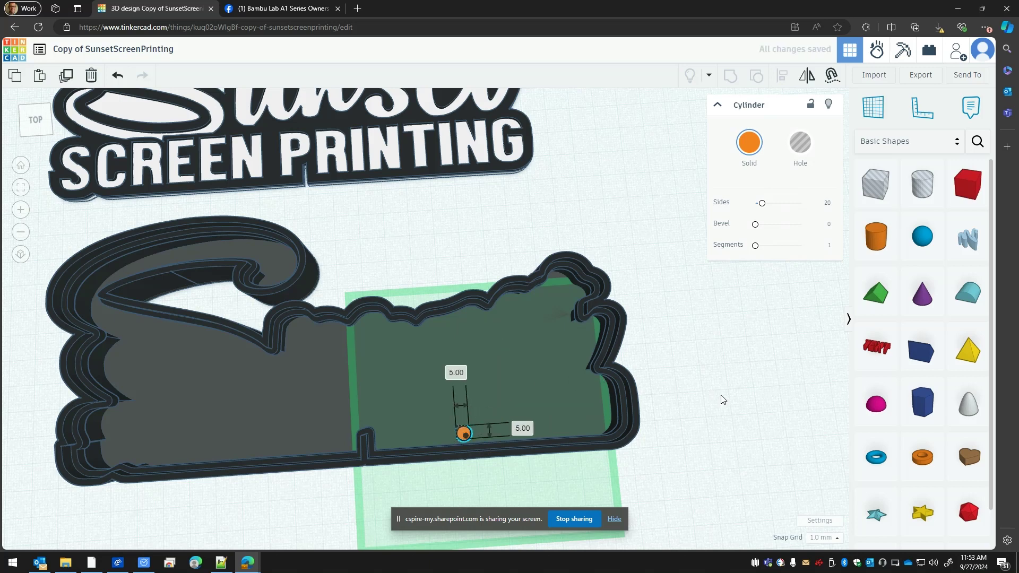
{"action": "left_click", "coordinate": [725, 396]}
Lower the small cylinder slightly so it cuts through the walled base's floor
{"action": "scroll", "coordinate": [521, 436], "scroll_direction": "up", "scroll_amount": 5}
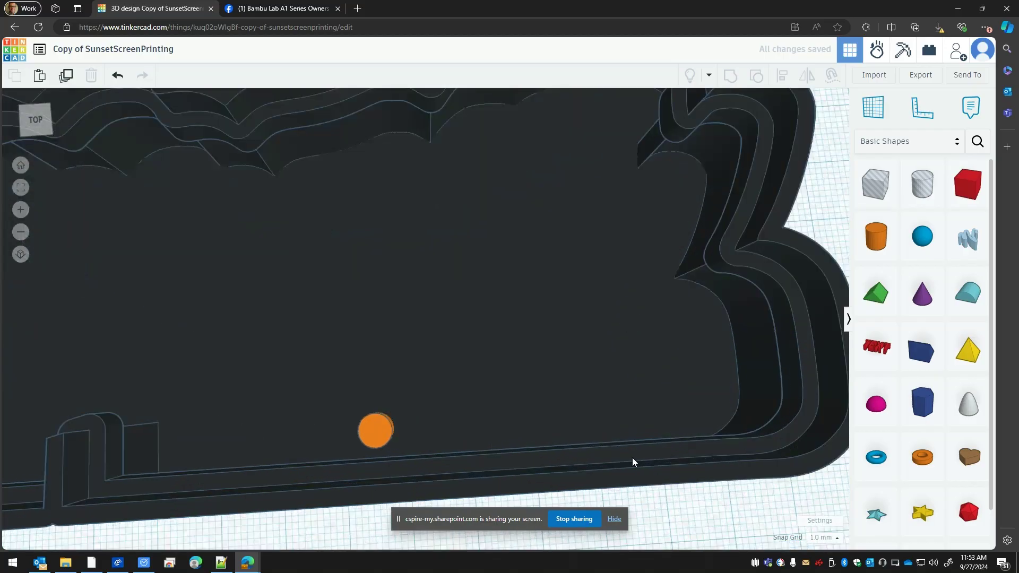
{"action": "scroll", "coordinate": [731, 492], "scroll_direction": "down", "scroll_amount": 2}
{"action": "right_click_drag", "start_coordinate": [731, 492], "coordinate": [749, 516]}
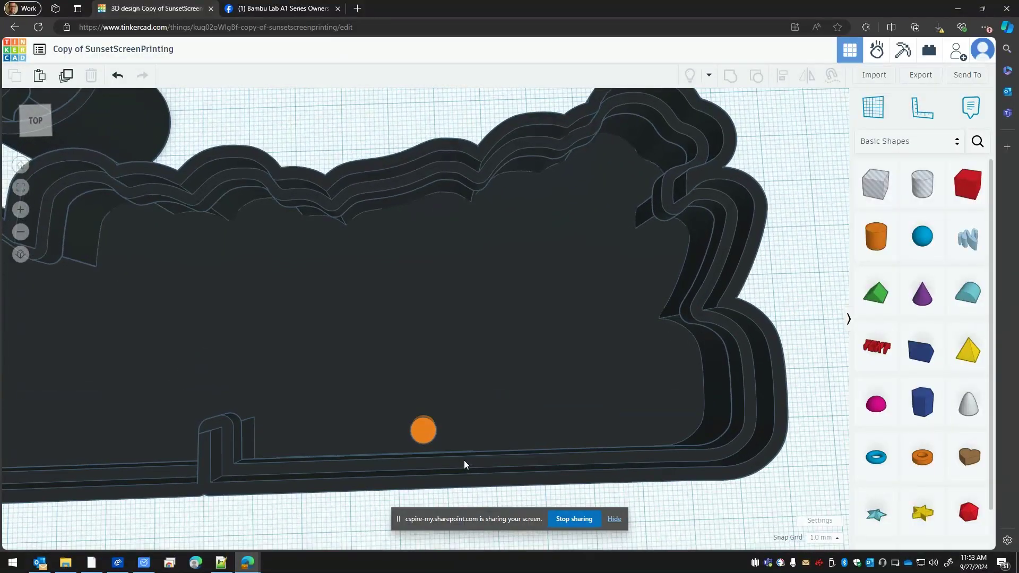
{"action": "left_click", "coordinate": [424, 429]}
{"action": "right_click_drag", "start_coordinate": [654, 488], "coordinate": [653, 399]}
{"action": "left_click_drag", "start_coordinate": [424, 335], "coordinate": [423, 347]}
{"action": "left_click", "coordinate": [655, 467]}
{"action": "right_click_drag", "start_coordinate": [656, 467], "coordinate": [661, 542]}
Turn the small cylinder into a hole and group it with the walled base to cut a round opening through the floor
{"action": "left_click", "coordinate": [437, 428]}
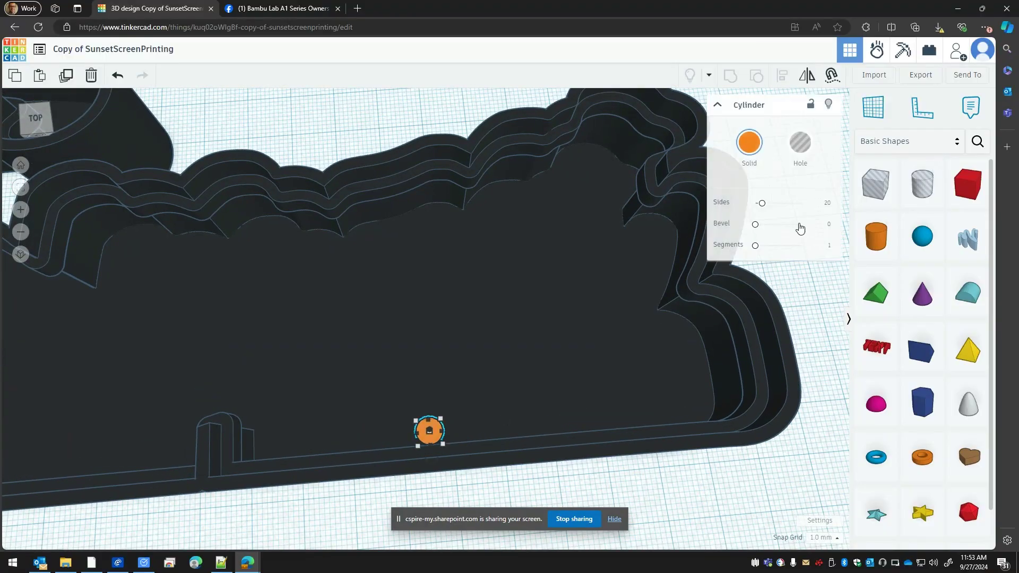
{"action": "left_click", "coordinate": [800, 143]}
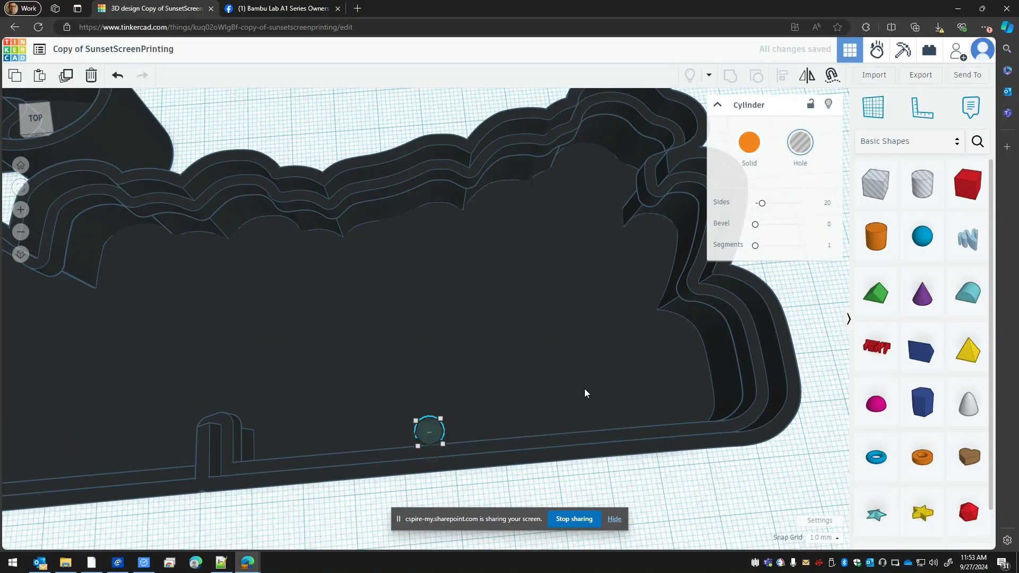
{"action": "left_click", "coordinate": [574, 342], "text": "shift"}
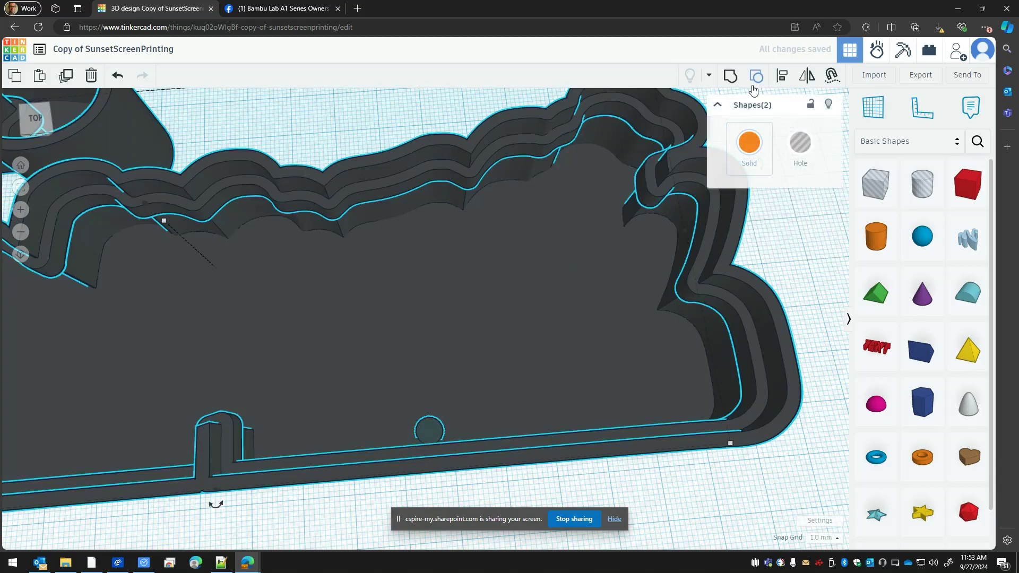
{"action": "left_click", "coordinate": [731, 75]}
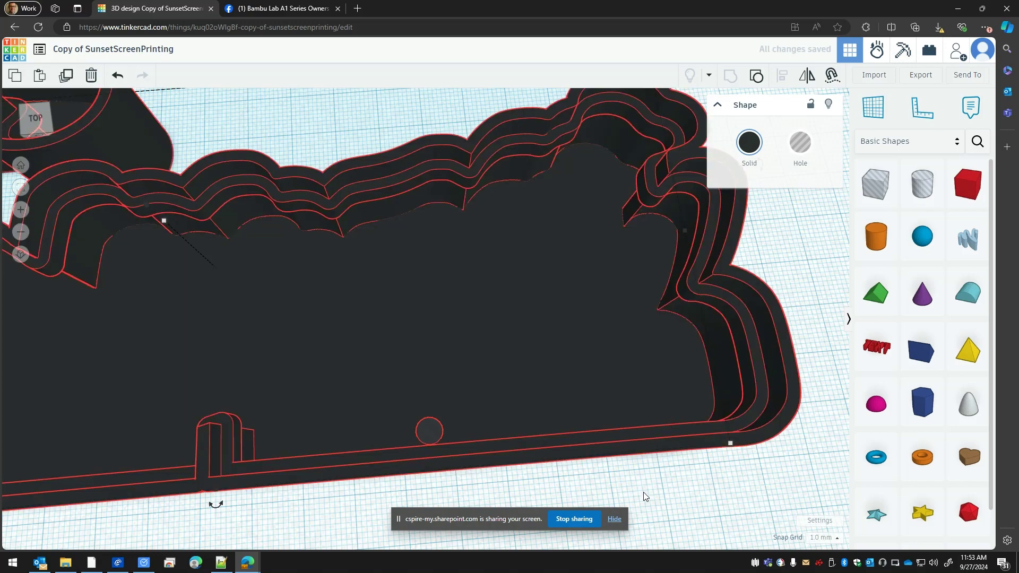
{"action": "left_click", "coordinate": [646, 496]}
{"action": "right_click_drag", "start_coordinate": [645, 496], "coordinate": [523, 470]}
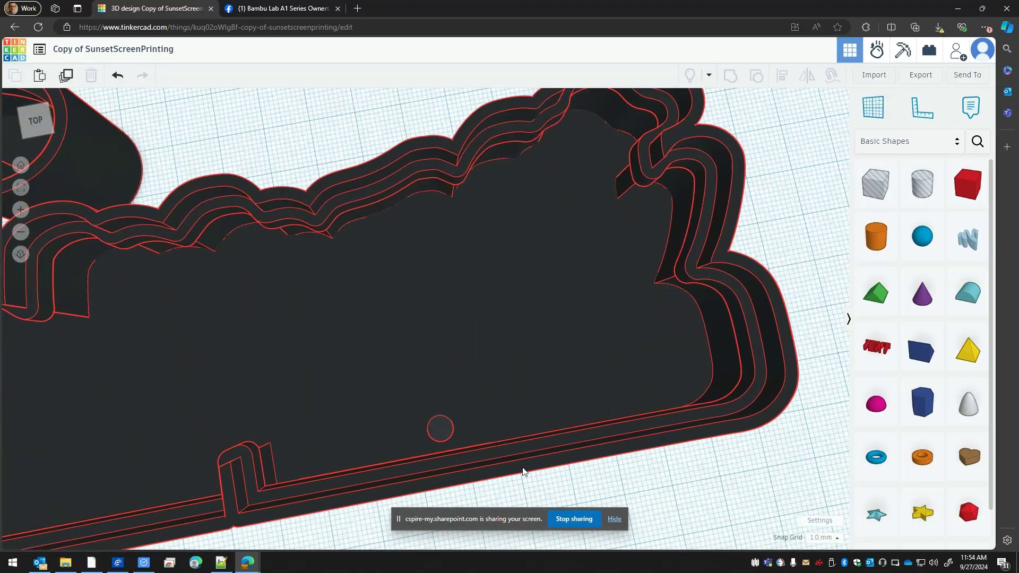
{"action": "left_click", "coordinate": [439, 429]}
{"action": "right_click_drag", "start_coordinate": [670, 470], "coordinate": [425, 424]}
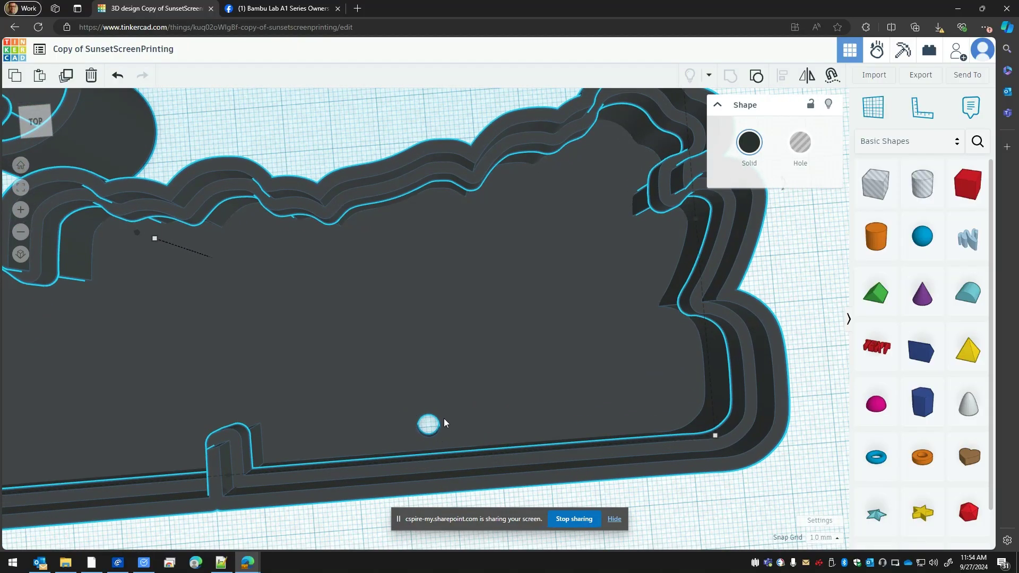
{"action": "scroll", "coordinate": [568, 406], "scroll_direction": "down", "scroll_amount": 6}
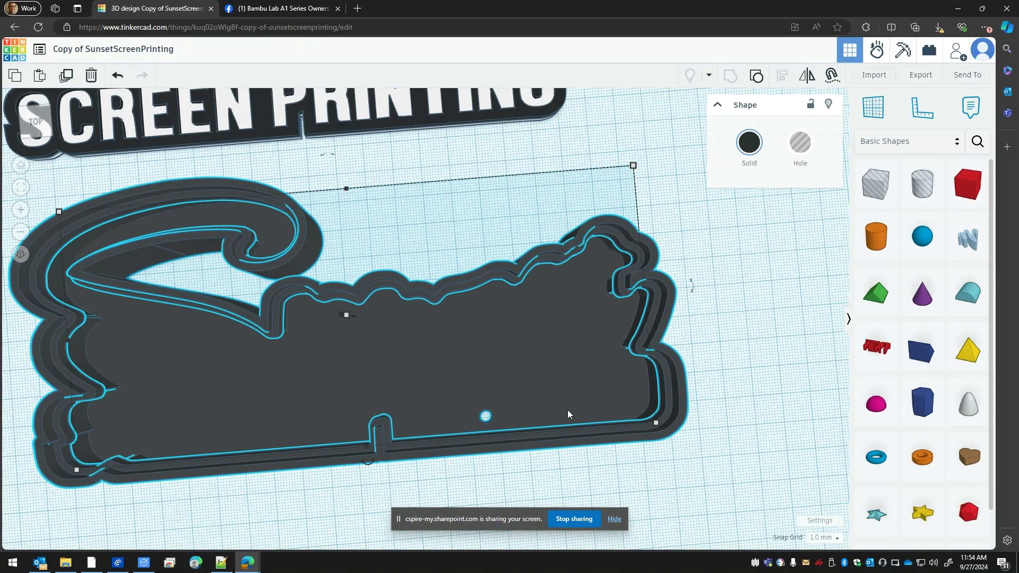